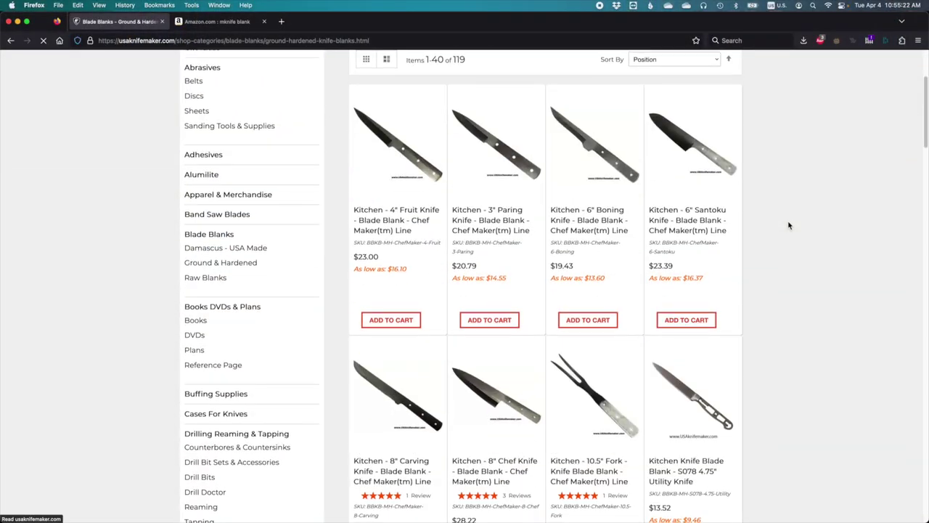
Scroll through the Firefox listings of knife blade blanks and G10 scale material
scroll(789, 225, down, 10)
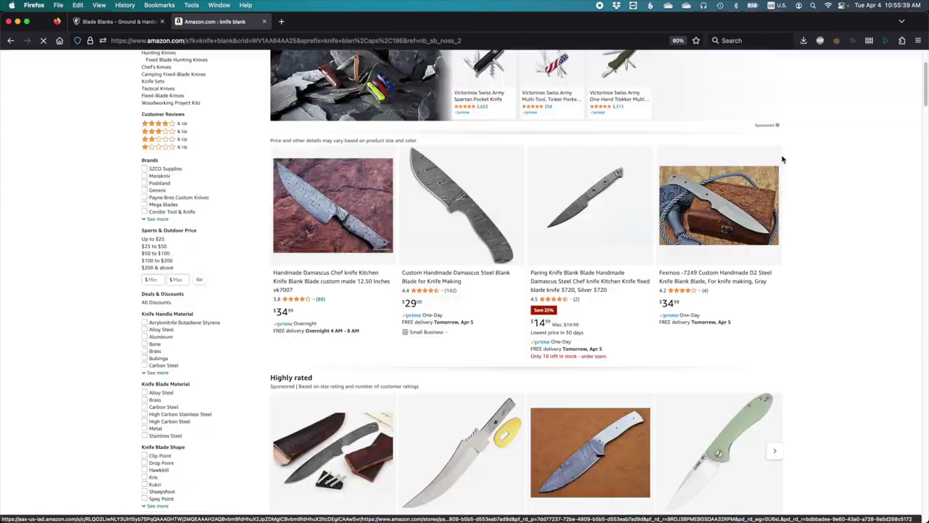
scroll(783, 159, down, 4)
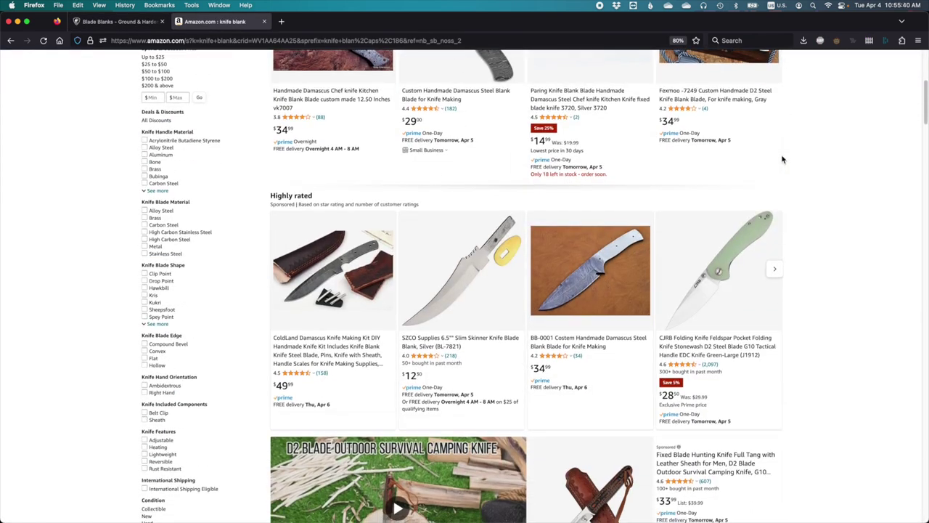
scroll(782, 156, down, 5)
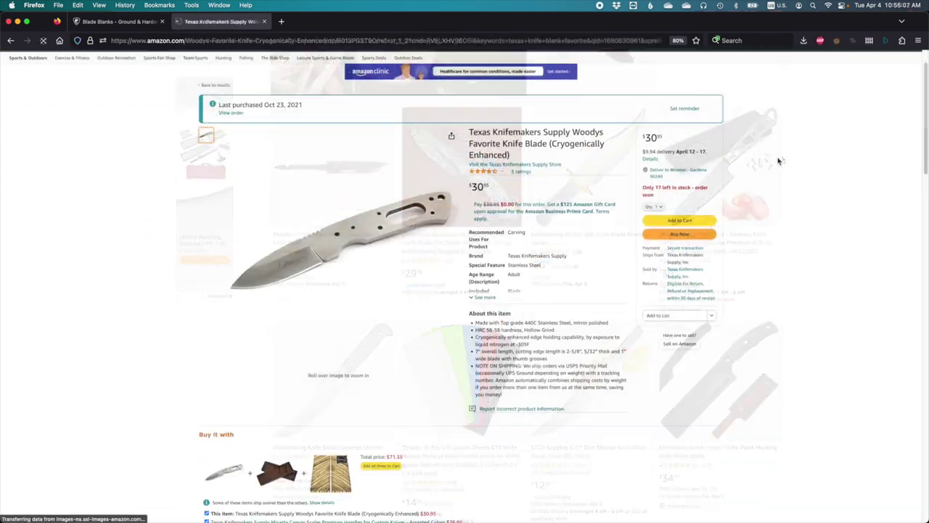
scroll(778, 161, down, 1)
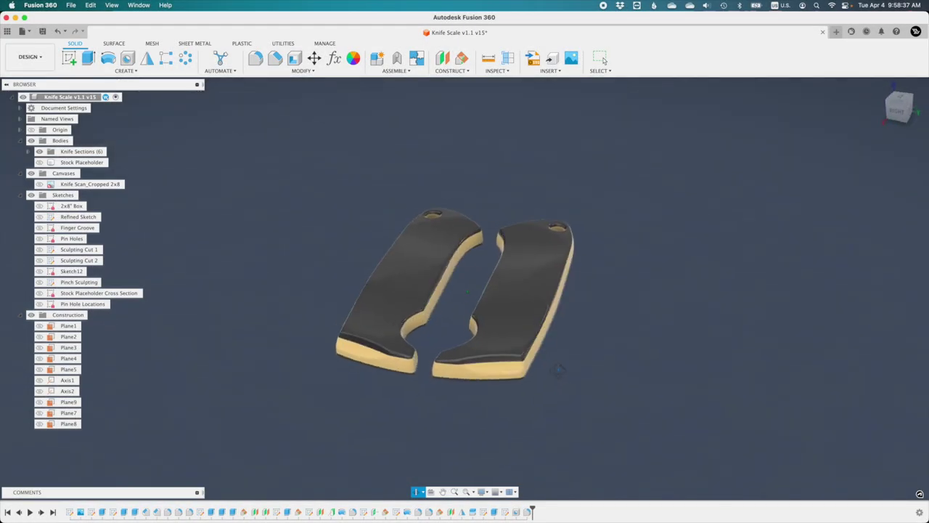
Orbit the Fusion 360 view to see the other side of the two scales
shift+middle_drag(524, 376, 469, 251)
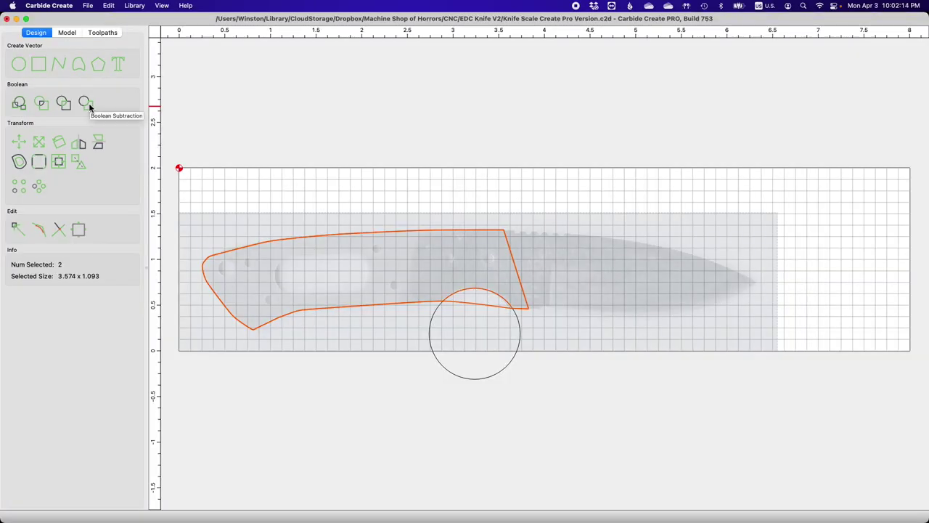
Subtract the circle from the handle outline with a Boolean and select the new outline
click(84, 103)
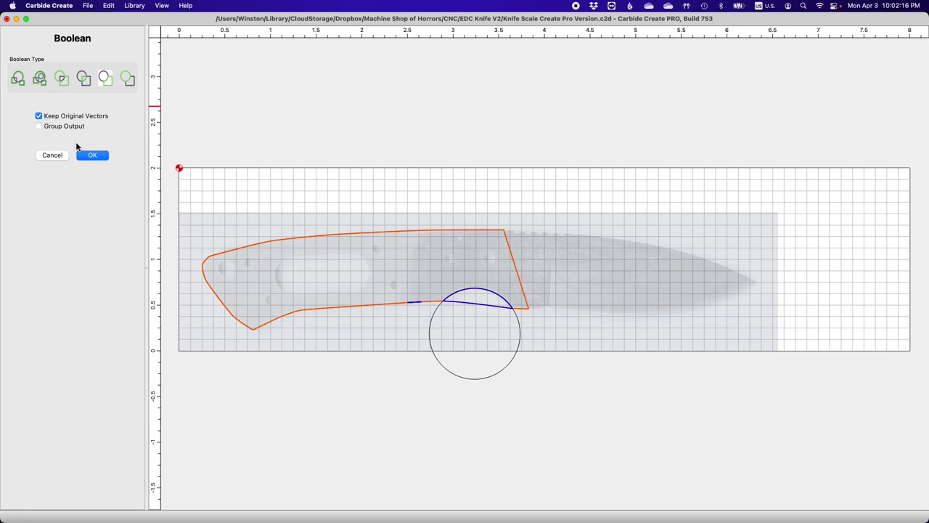
click(92, 155)
click(357, 366)
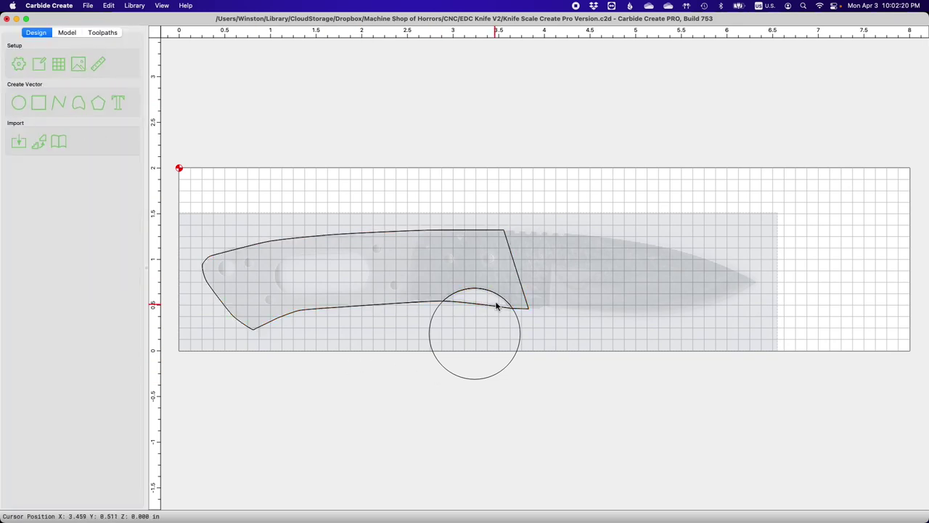
click(521, 289)
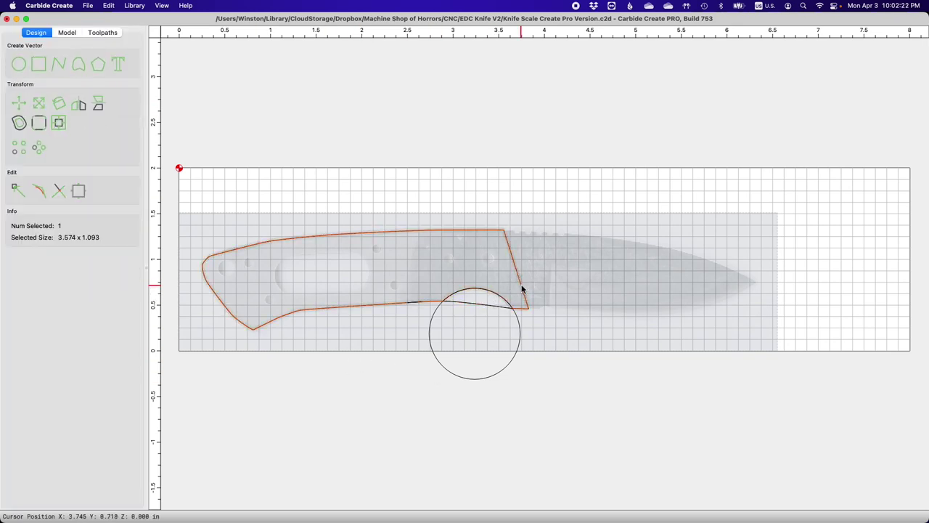
Model the outline as a Round shape, 0.2 in limit height, 0.1 in base, previewed in 3D
click(67, 32)
click(18, 61)
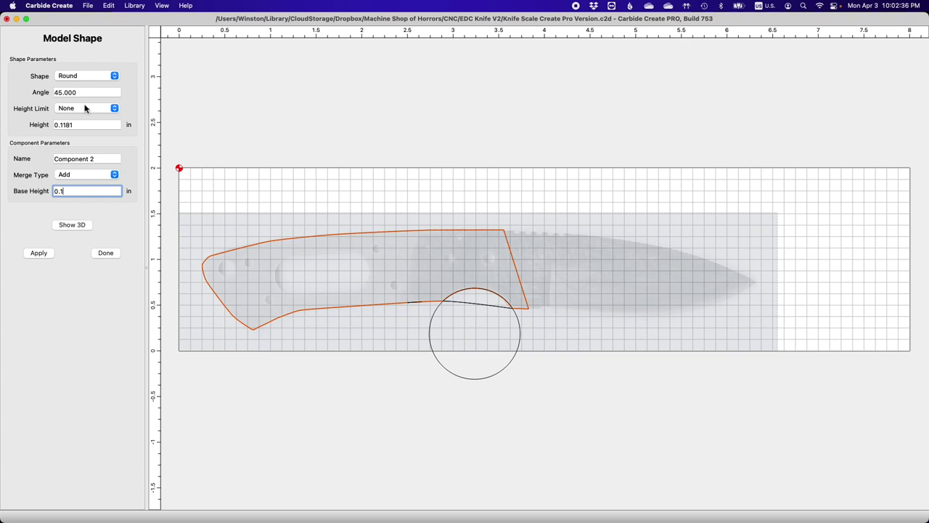
click(45, 256)
click(73, 225)
mouse_move(237, 264)
mouse_down()
mouse_move(403, 188)
mouse_move(598, 172)
mouse_move(658, 133)
mouse_move(664, 162)
mouse_move(686, 131)
mouse_move(205, 189)
mouse_move(41, 228)
mouse_move(89, 244)
mouse_up()
click(72, 224)
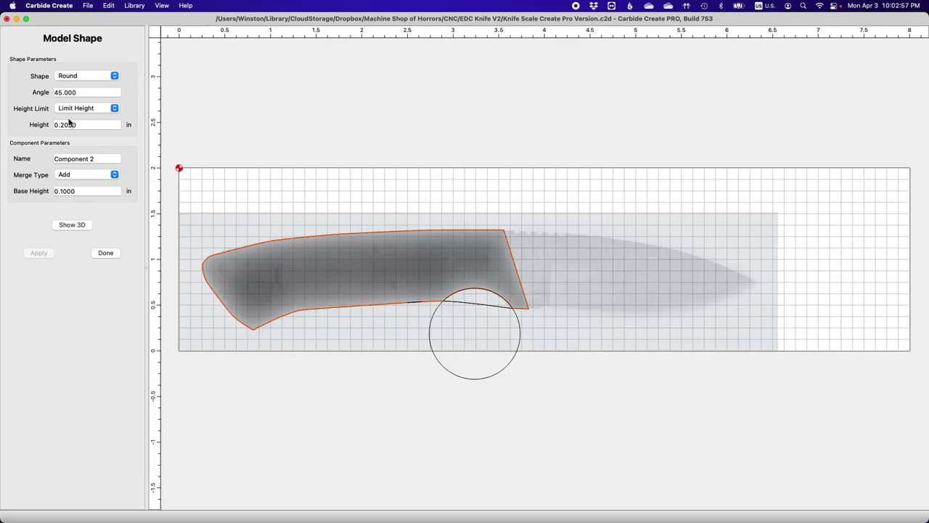
Change the shape's slope angle to 30°, check it in 3D, and finish the model
click(72, 225)
click(38, 253)
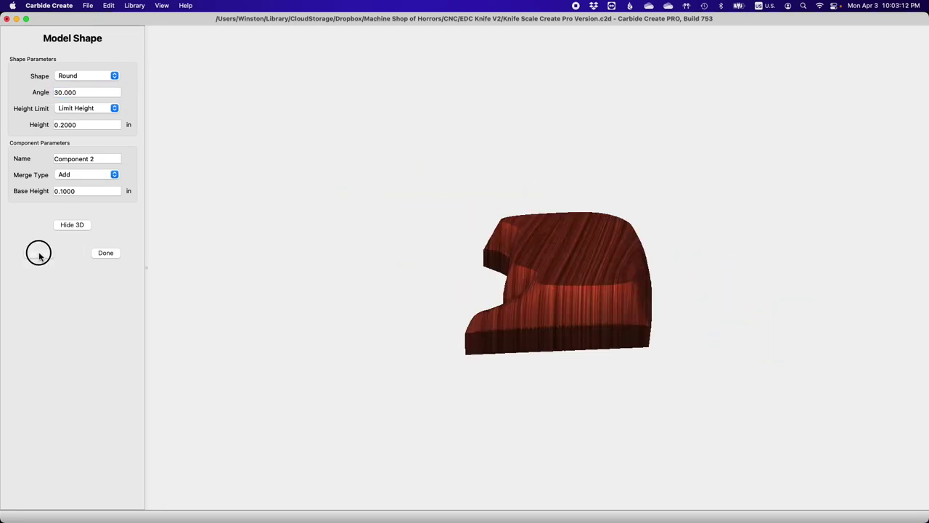
click(267, 247)
drag(267, 247, 474, 333)
click(72, 224)
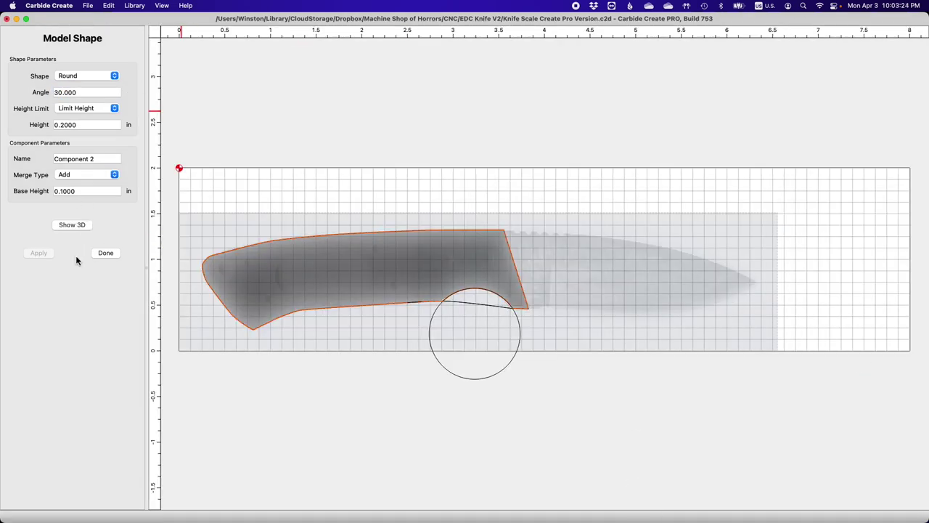
click(106, 254)
click(109, 34)
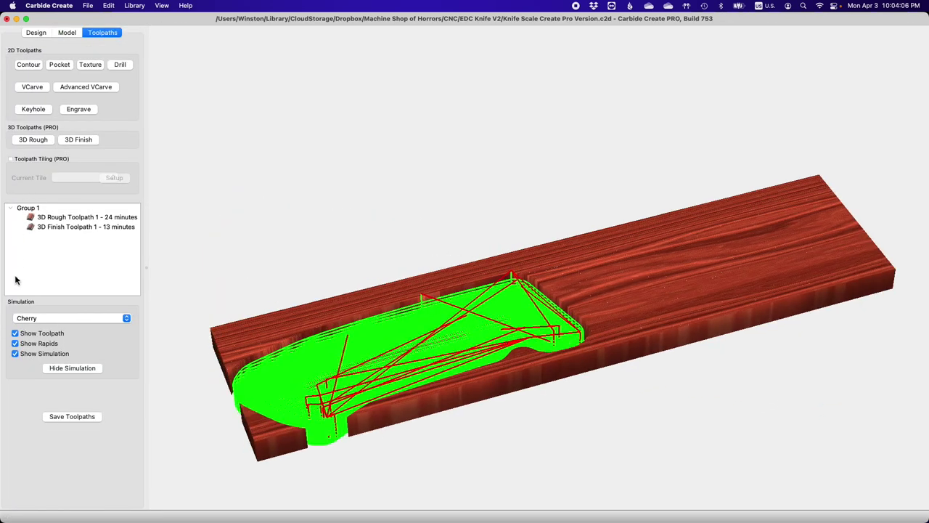
Simulate the 3D rough and finish toolpaths with toolpath lines hidden, turning toward a top-down view
click(14, 332)
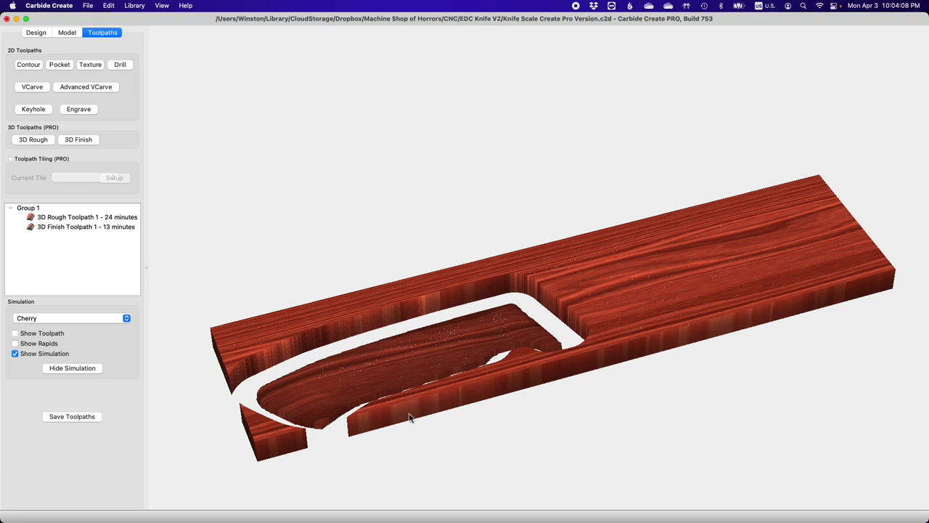
drag(409, 418, 672, 311)
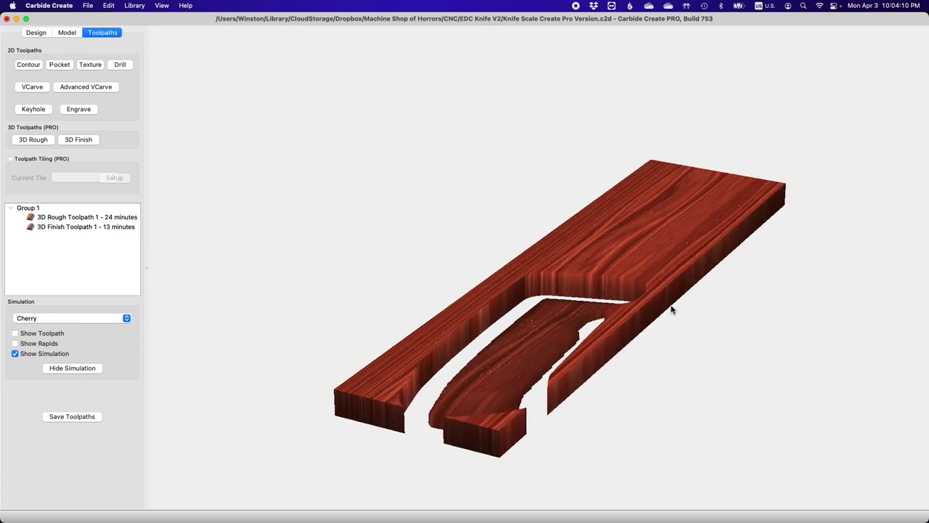
drag(550, 370, 685, 294)
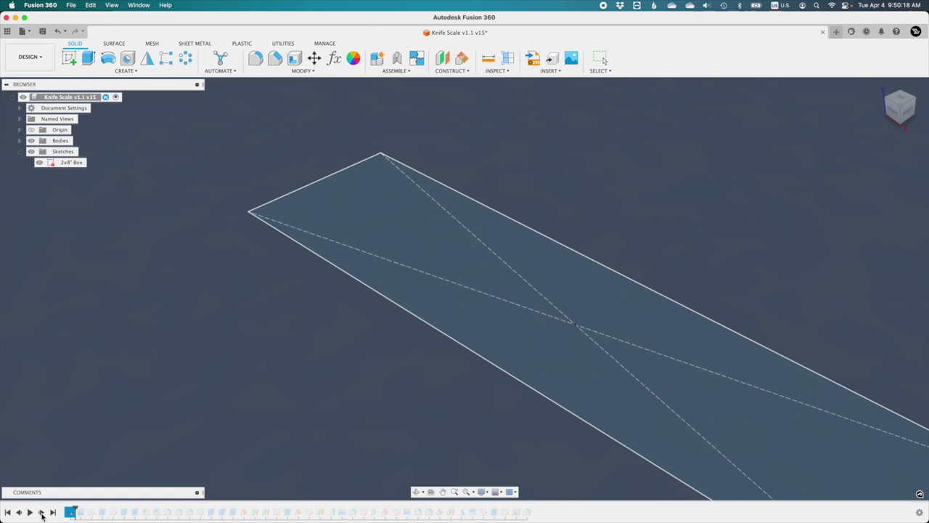
Replay the knife scan canvas and Refined Sketch from the timeline, then hide the 2x8 Box sketch
click(41, 513)
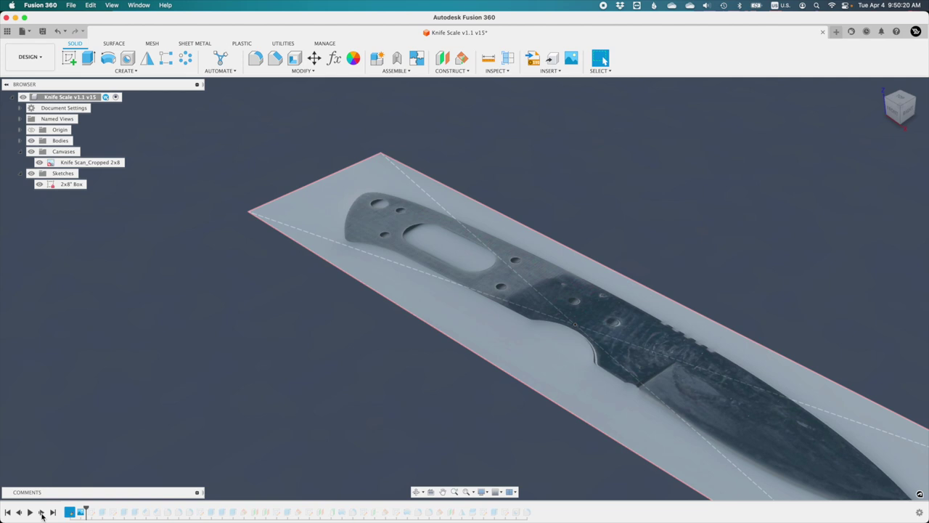
click(41, 513)
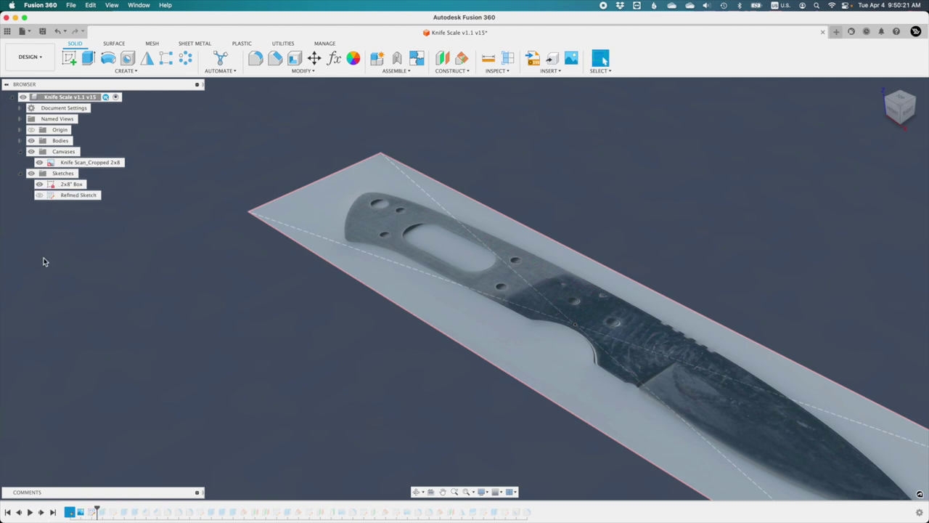
click(40, 185)
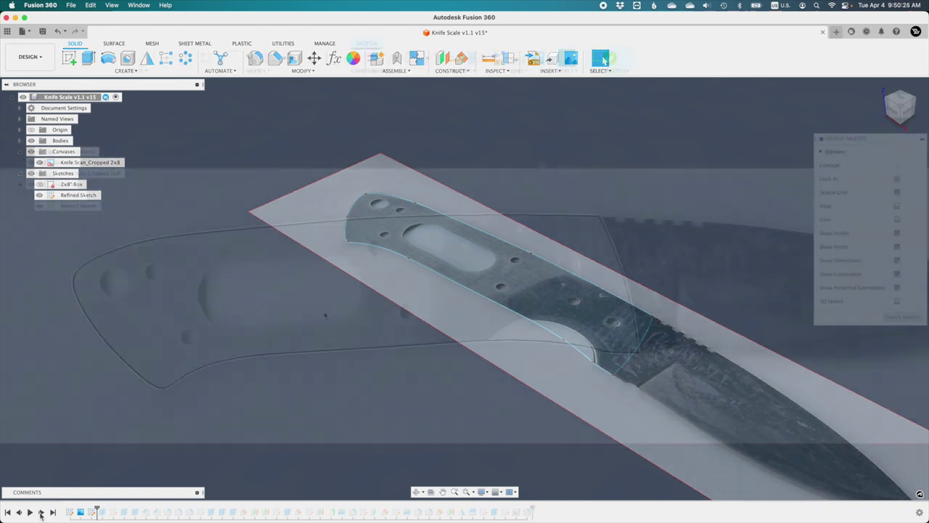
scroll(69, 407, up, 6)
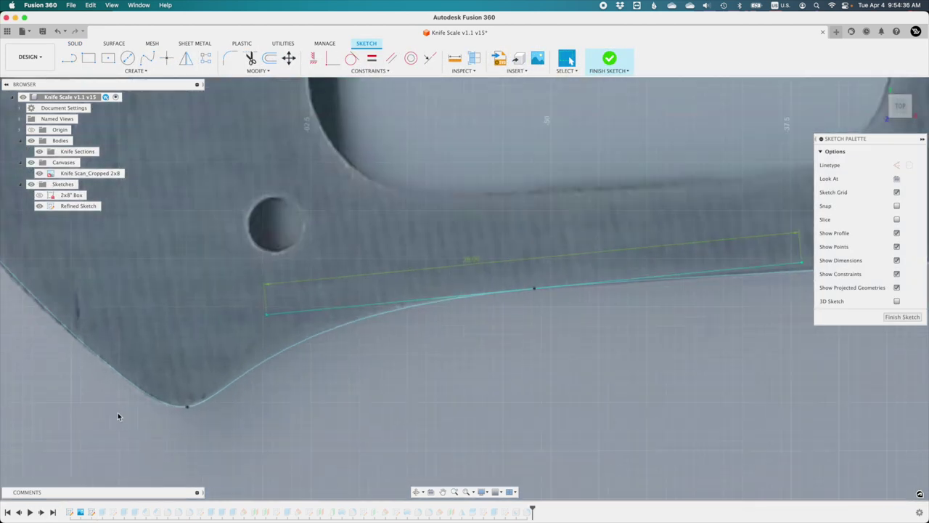
Tilt a spline point's tangent and move the point to follow the scanned handle edge
click(247, 401)
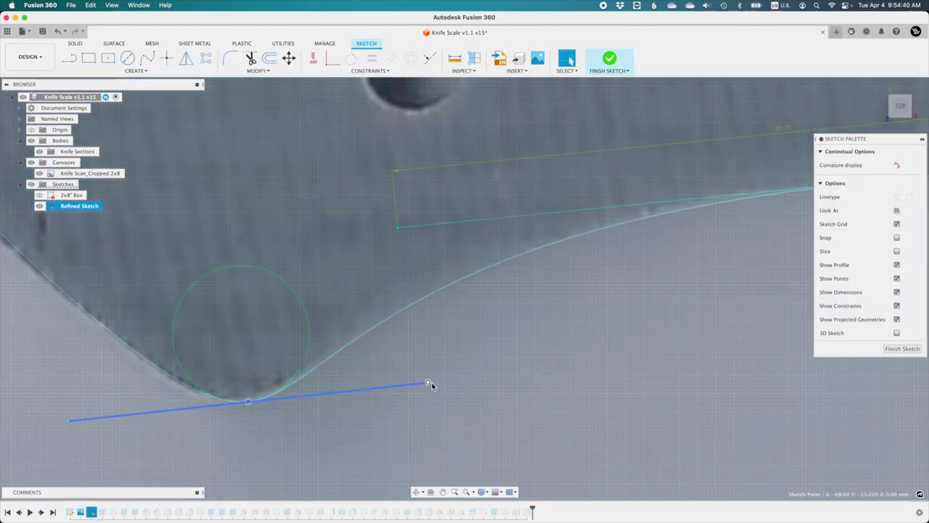
mouse_move(431, 384)
mouse_down()
mouse_move(419, 356)
mouse_move(441, 402)
mouse_move(422, 380)
mouse_up()
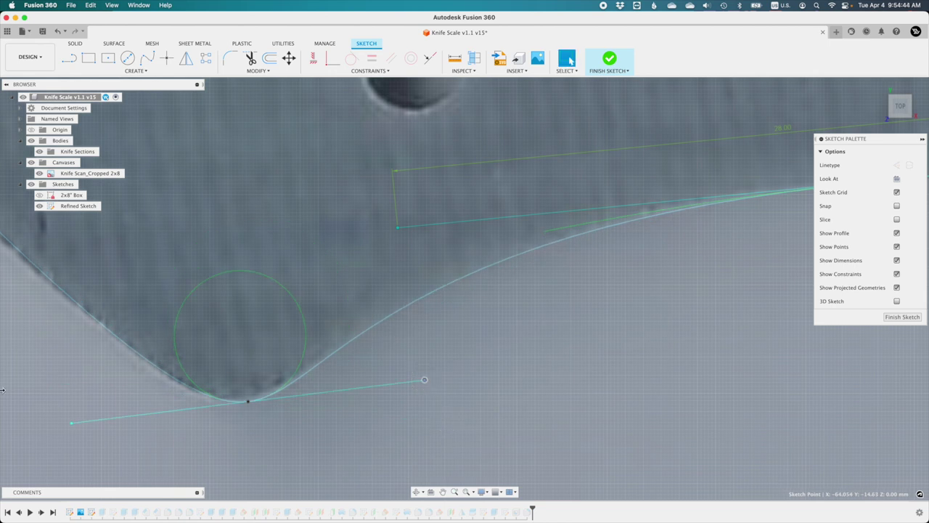
scroll(27, 379, down, 5)
scroll(409, 284, up, 5)
mouse_move(421, 284)
mouse_down()
mouse_move(423, 308)
mouse_move(435, 286)
mouse_up()
scroll(111, 305, down, 5)
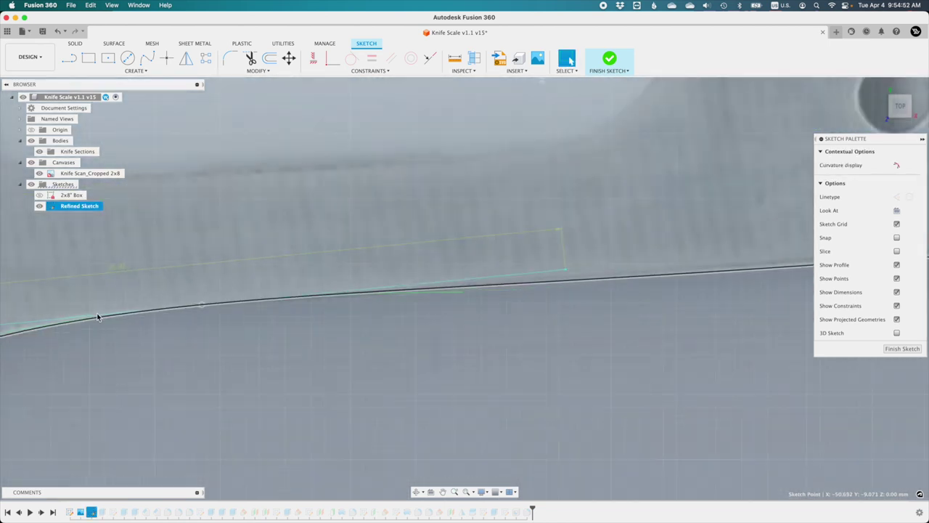
scroll(444, 278, up, 5)
key(Escape)
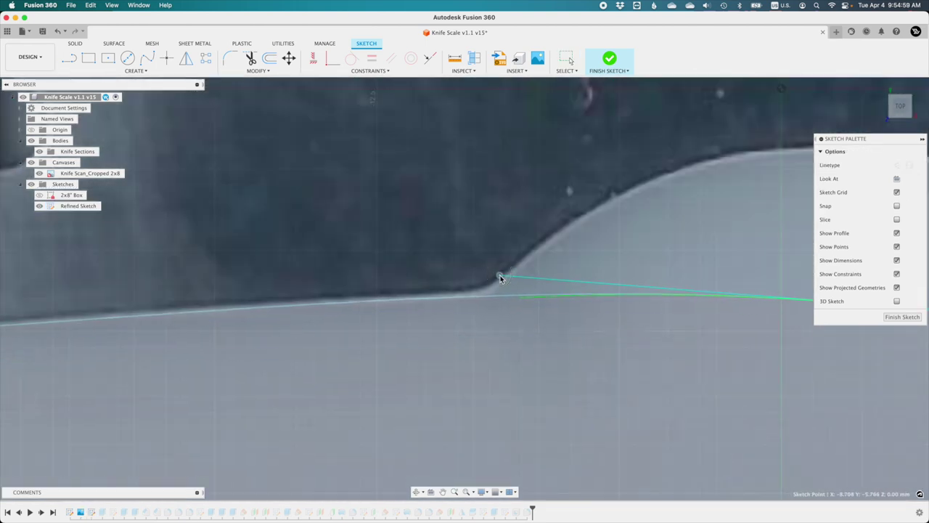
Zoom along the handle's top edge and select the outline curve there
scroll(457, 334, down, 5)
scroll(416, 305, up, 3)
scroll(193, 234, up, 8)
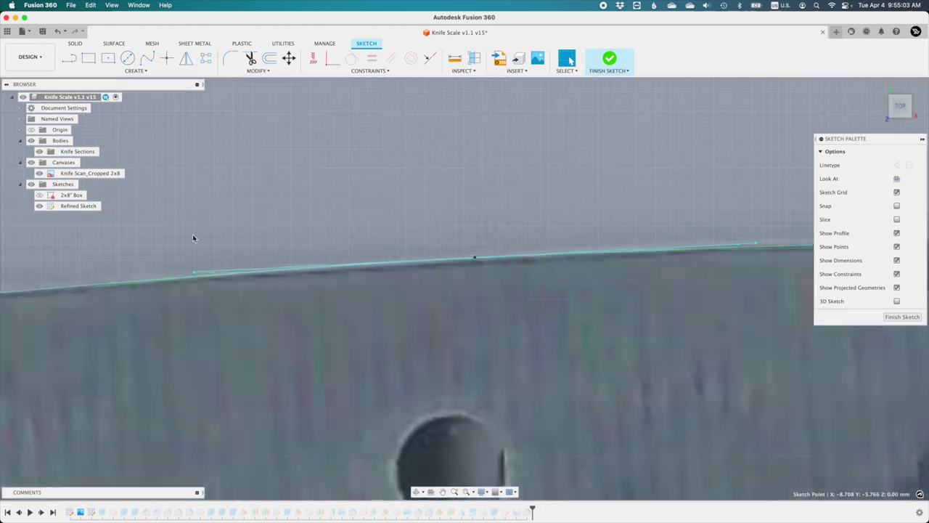
click(560, 269)
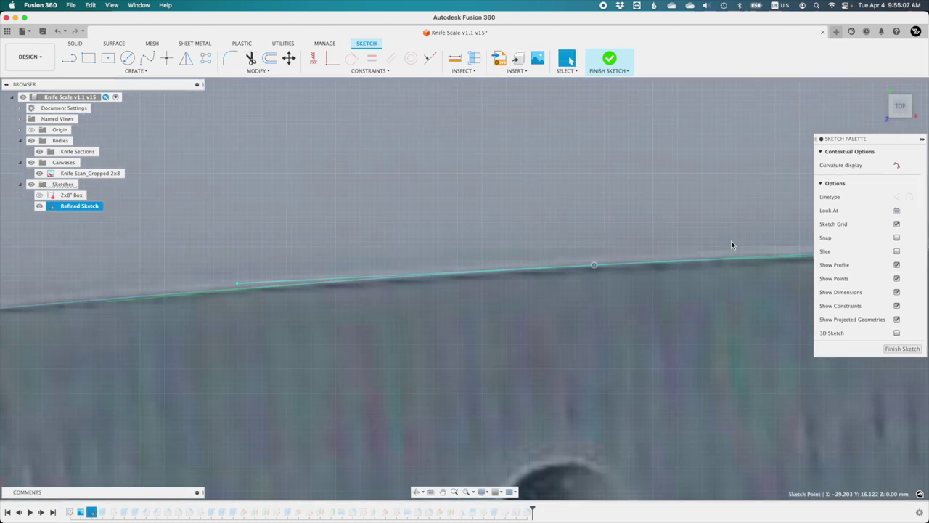
scroll(731, 244, down, 6)
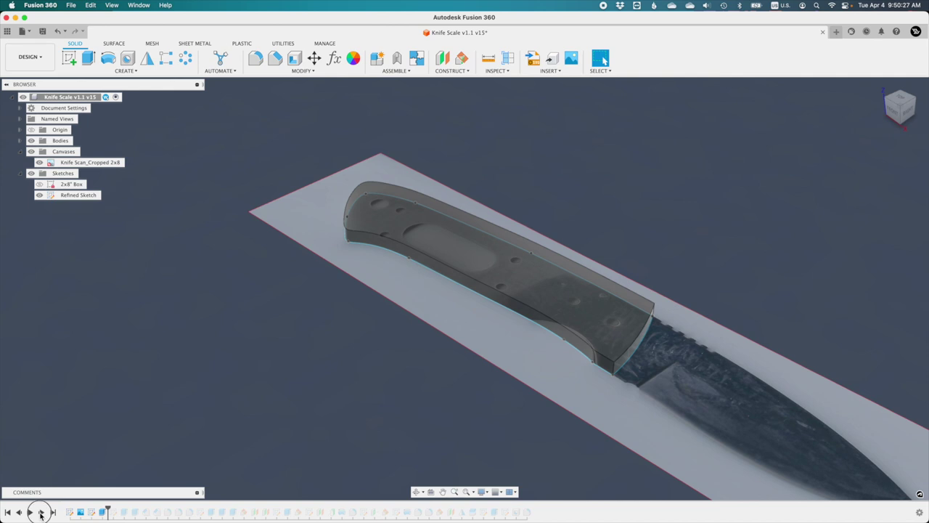
Replay the Finger Groove sketch, groove cut, layered extrusions and pin holes on the timeline
click(41, 513)
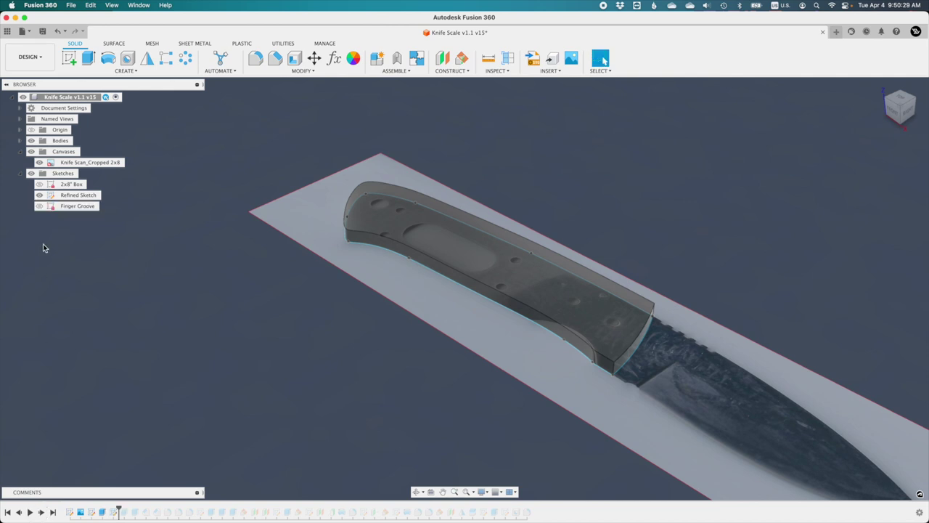
click(39, 205)
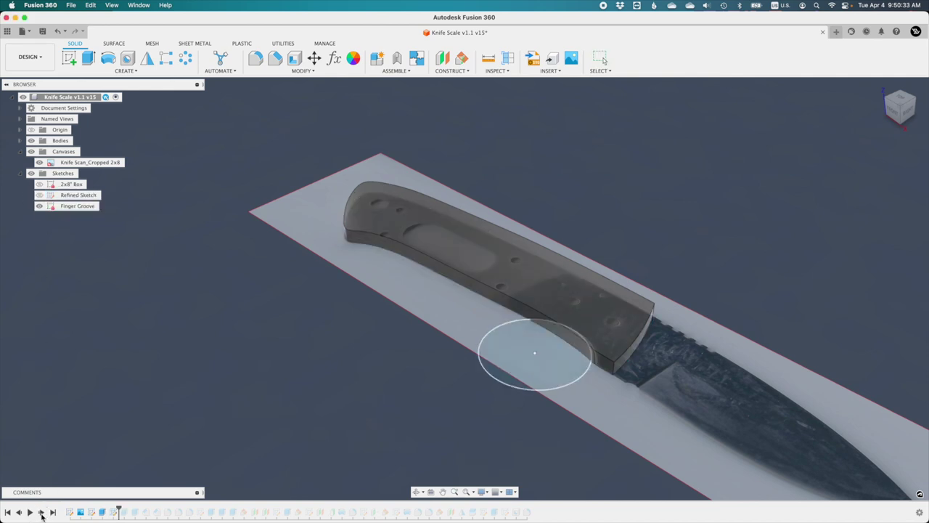
click(40, 513)
click(41, 513)
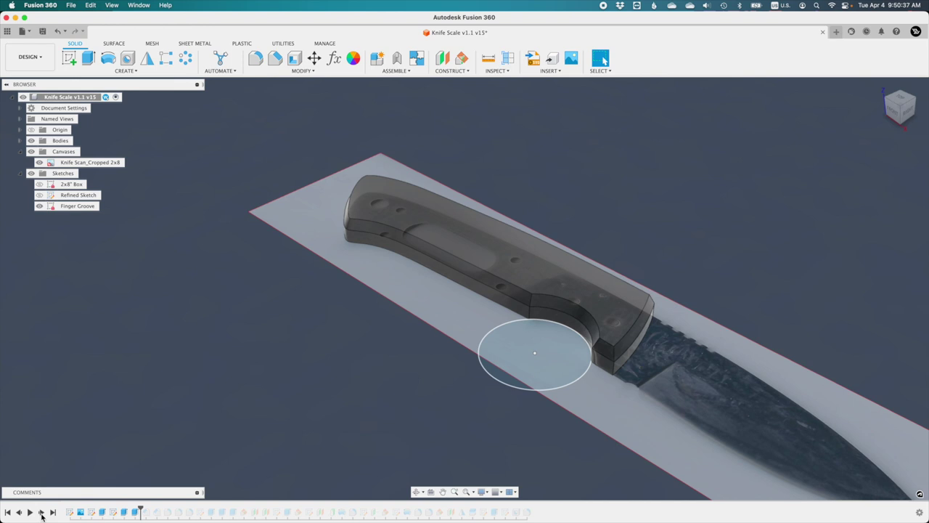
click(41, 513)
click(42, 513)
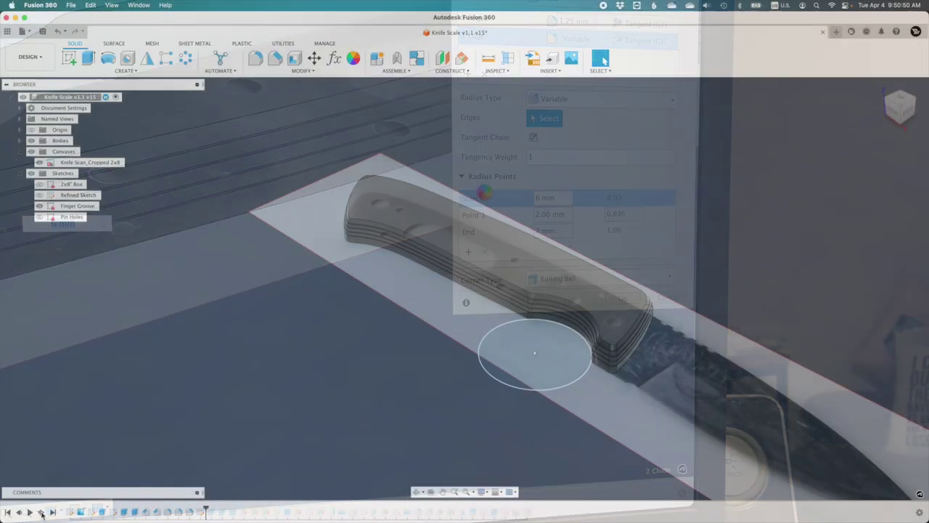
click(41, 512)
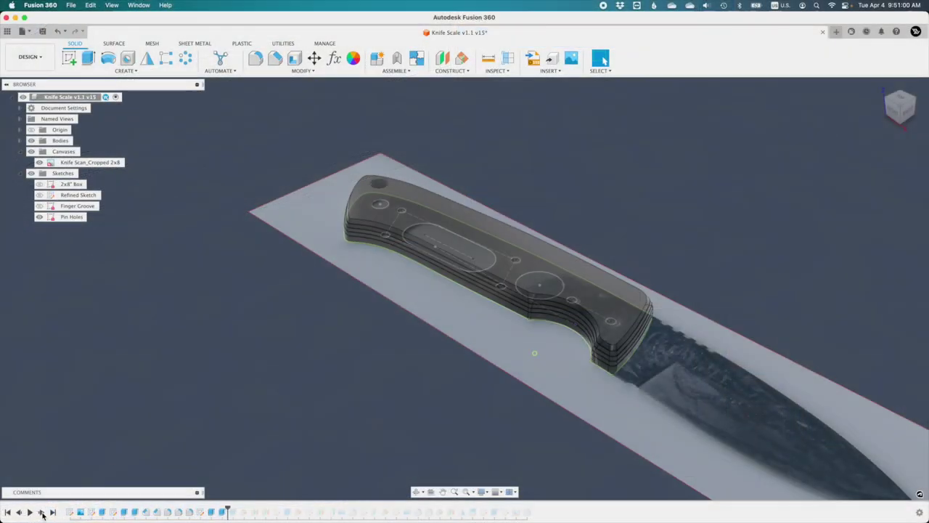
click(41, 513)
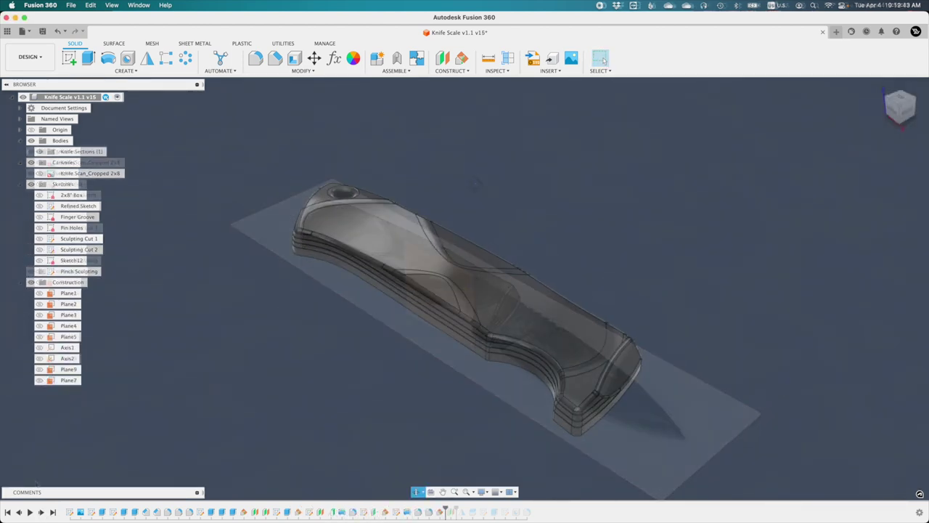
Orbit around the handle and toggle the Knife_Scan canvas to compare the scale with the scan
shift+middle_drag(456, 182, 502, 124)
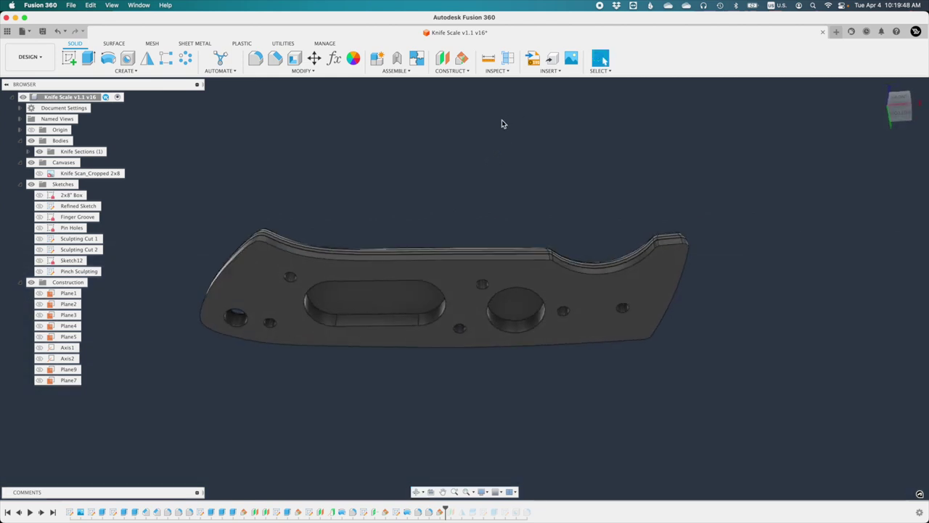
click(39, 172)
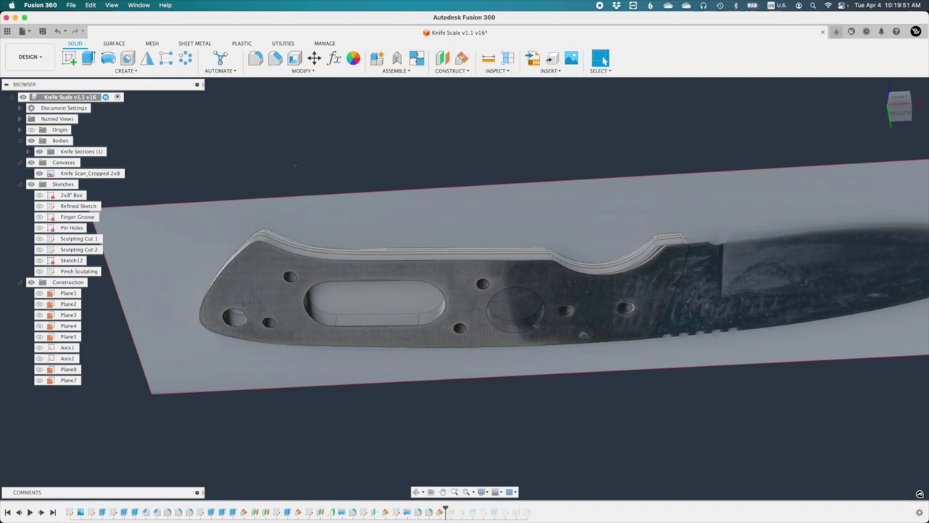
shift+middle_drag(295, 166, 300, 148)
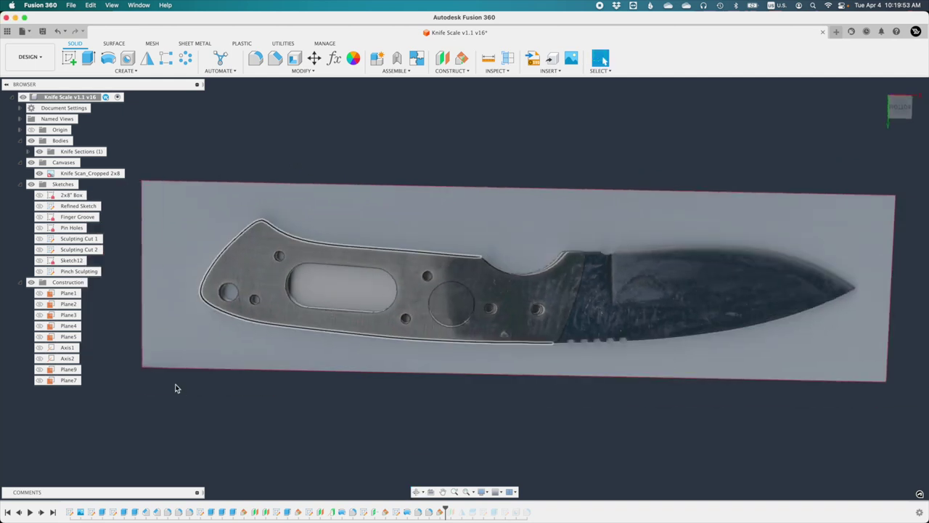
shift+middle_drag(175, 388, 203, 326)
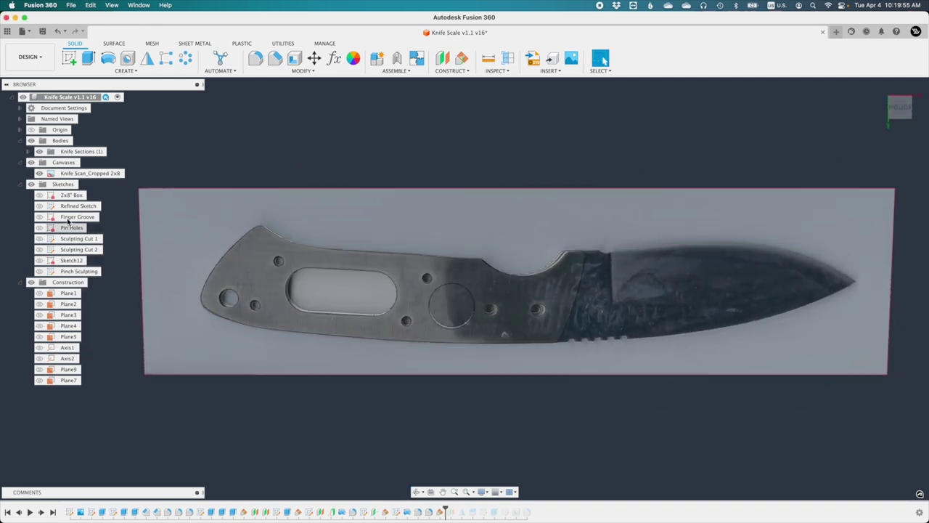
click(39, 173)
click(40, 173)
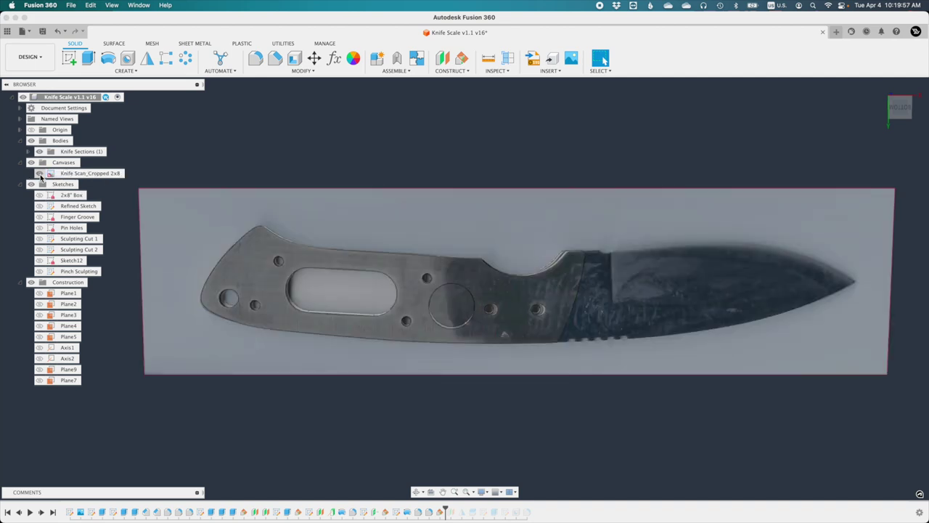
click(39, 173)
click(39, 173)
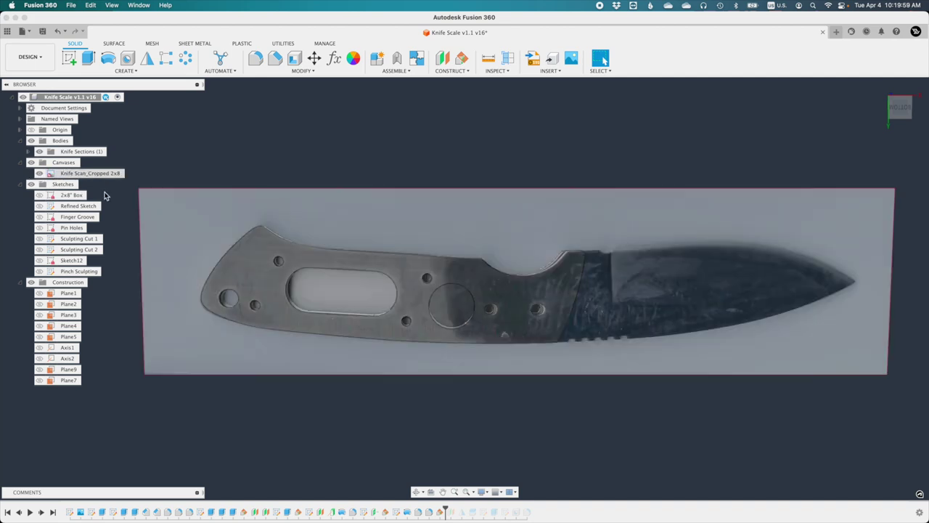
shift+middle_drag(225, 214, 225, 350)
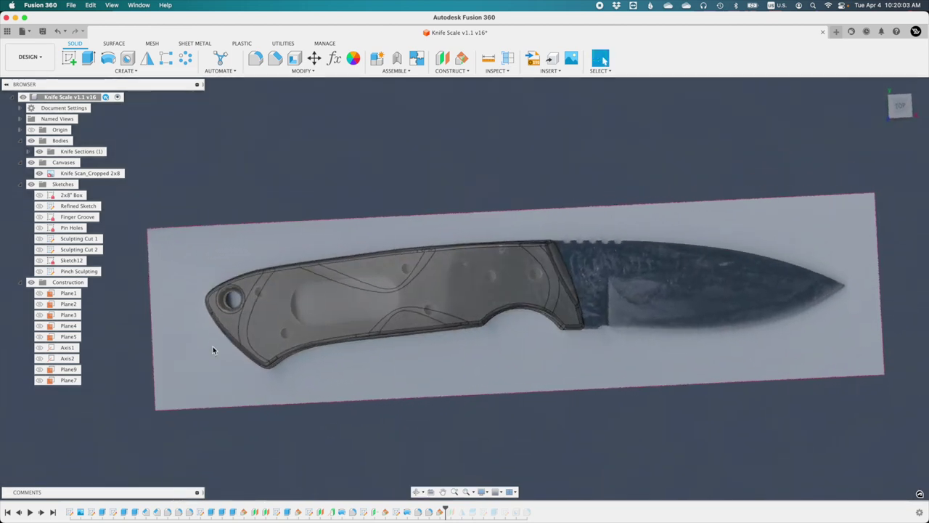
click(40, 173)
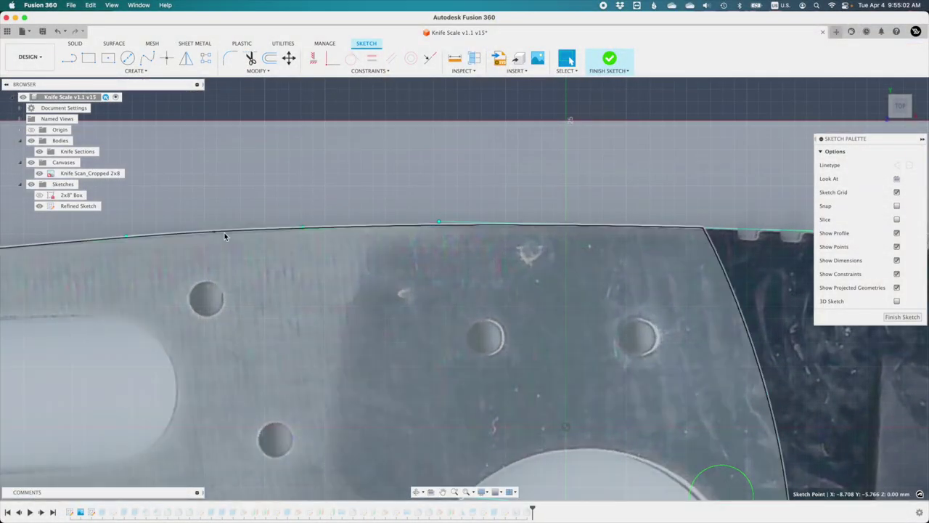
Zoom in on the lower curve of the handle outline where the finger groove goes
scroll(109, 222, up, 6)
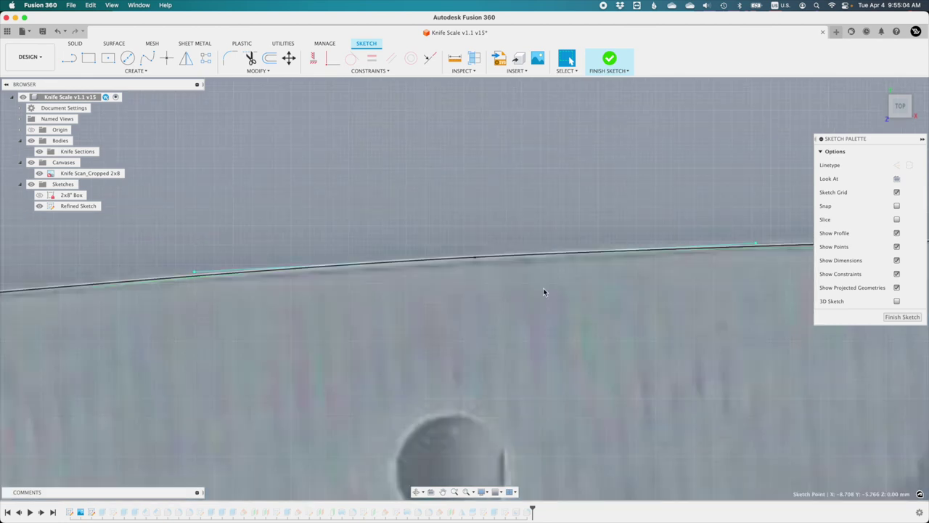
scroll(436, 258, up, 3)
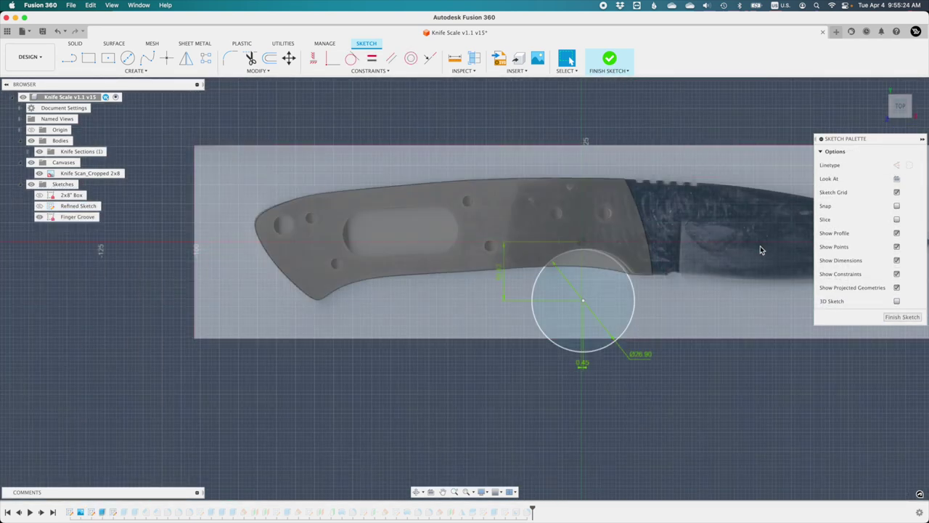
scroll(539, 289, up, 8)
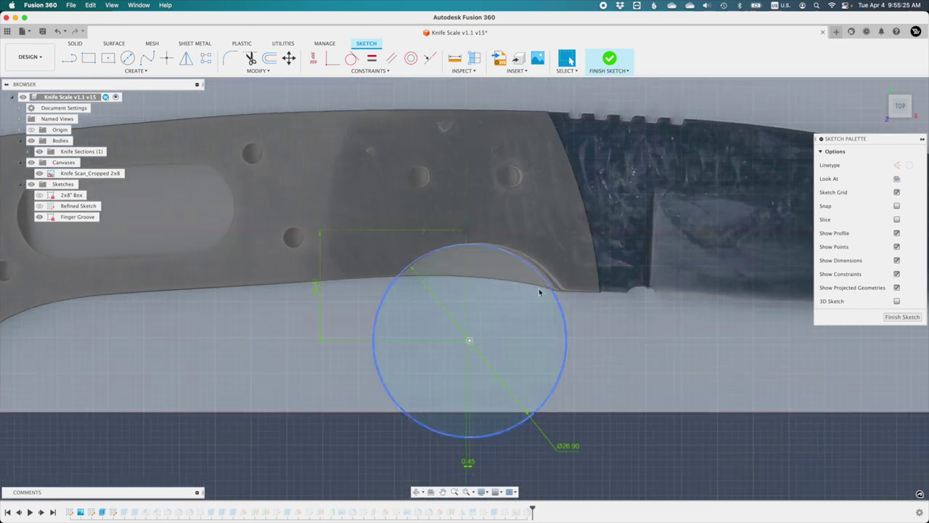
scroll(550, 289, up, 3)
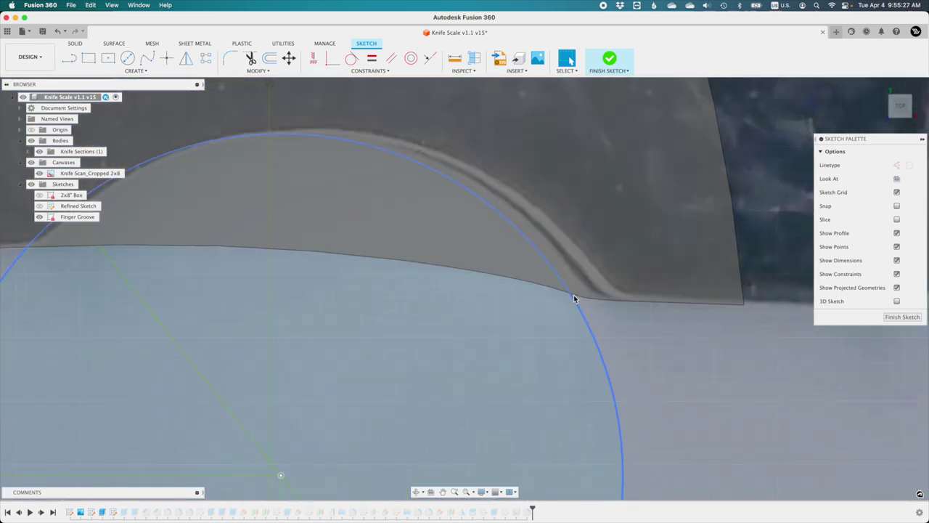
scroll(641, 294, down, 5)
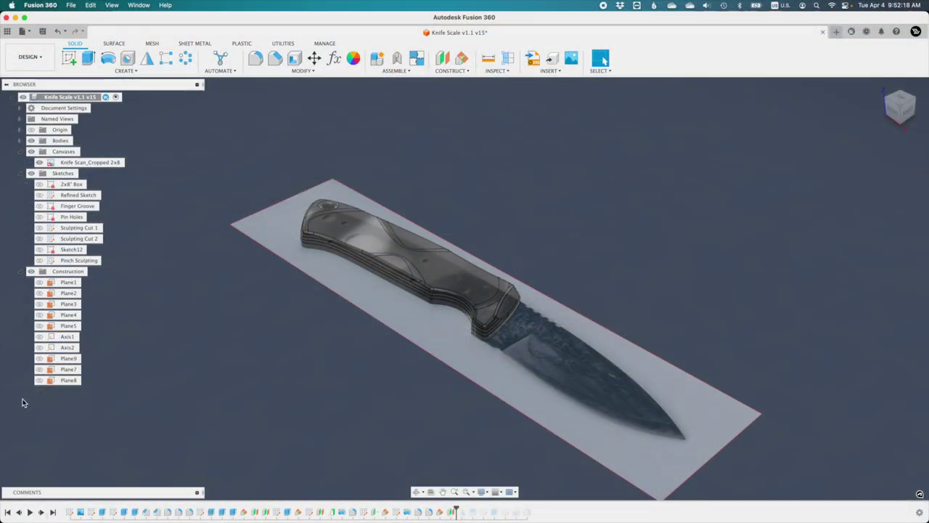
Replay the mirrored second scale, wood-layer appearance and Stock Placeholder Cross Section sketch, hiding Plane8
click(39, 380)
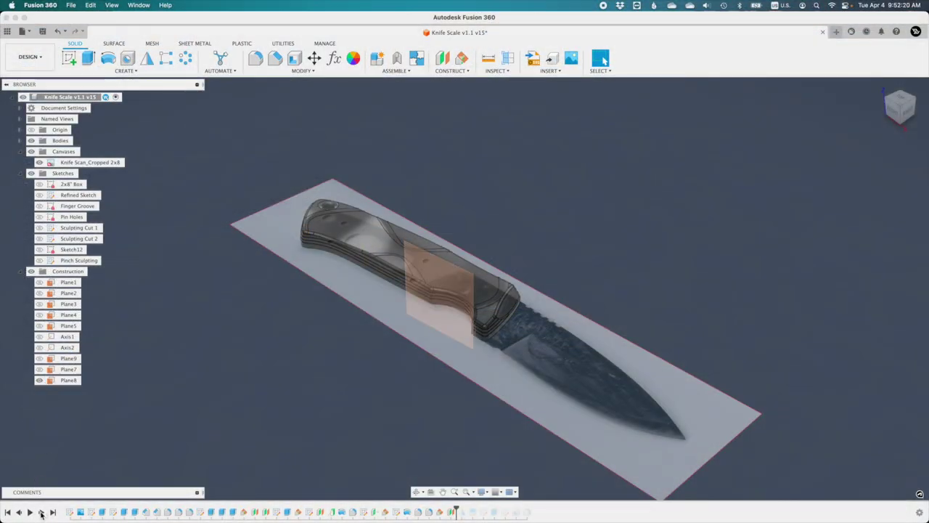
click(42, 513)
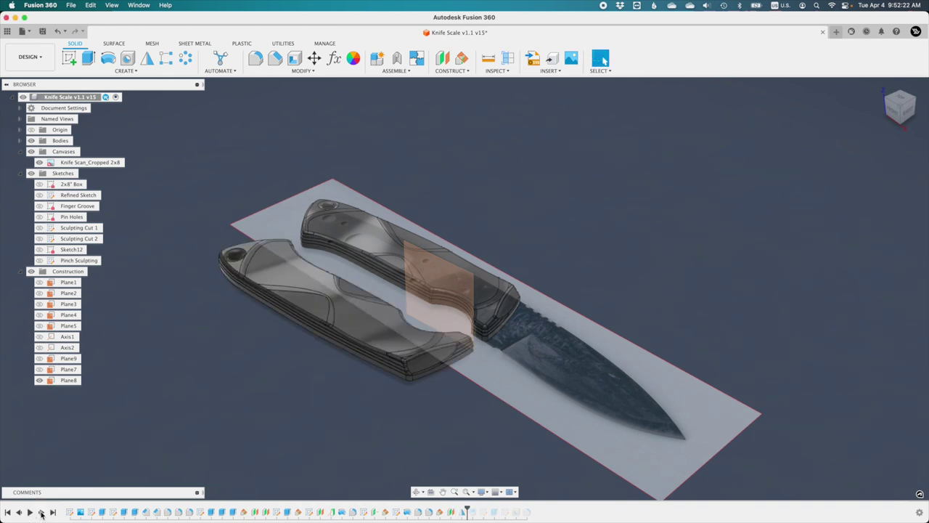
click(39, 381)
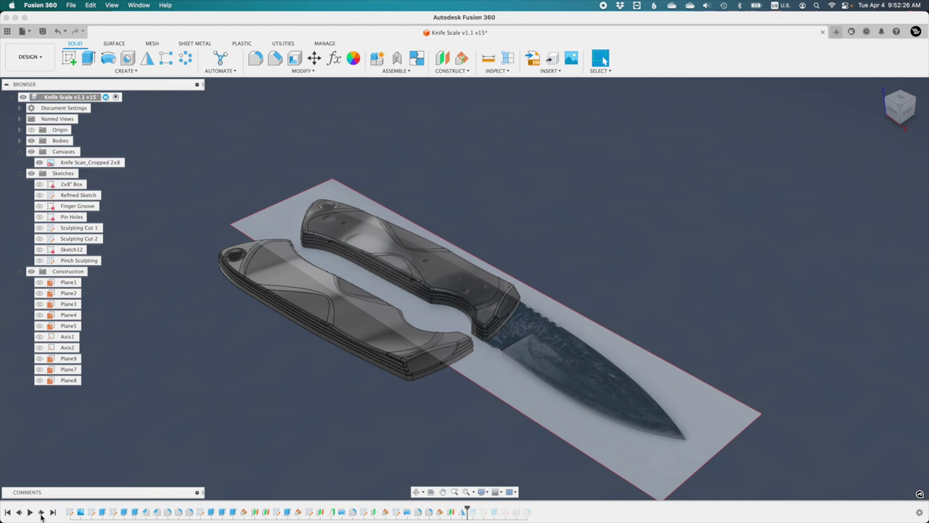
click(41, 513)
click(41, 512)
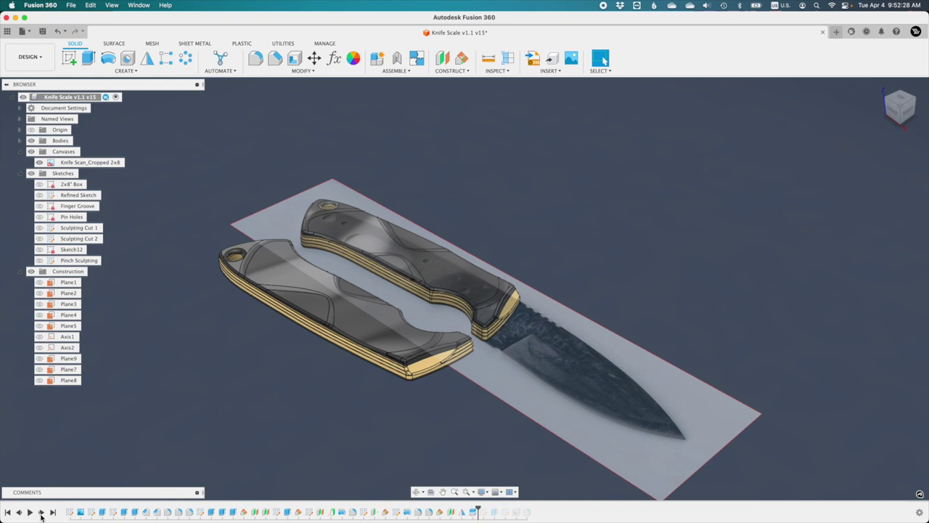
click(42, 513)
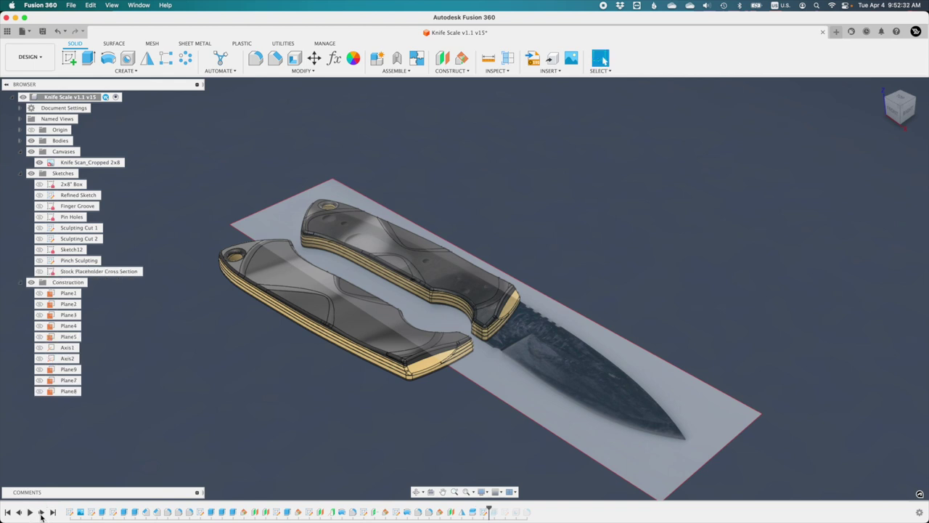
Show the Stock Placeholder Cross Section sketch and replay the stock block around both scales
click(39, 270)
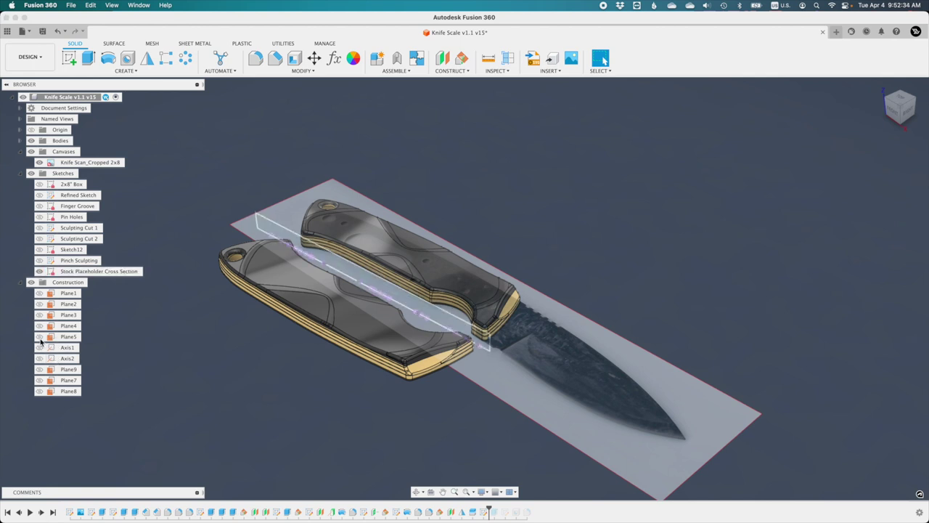
click(41, 513)
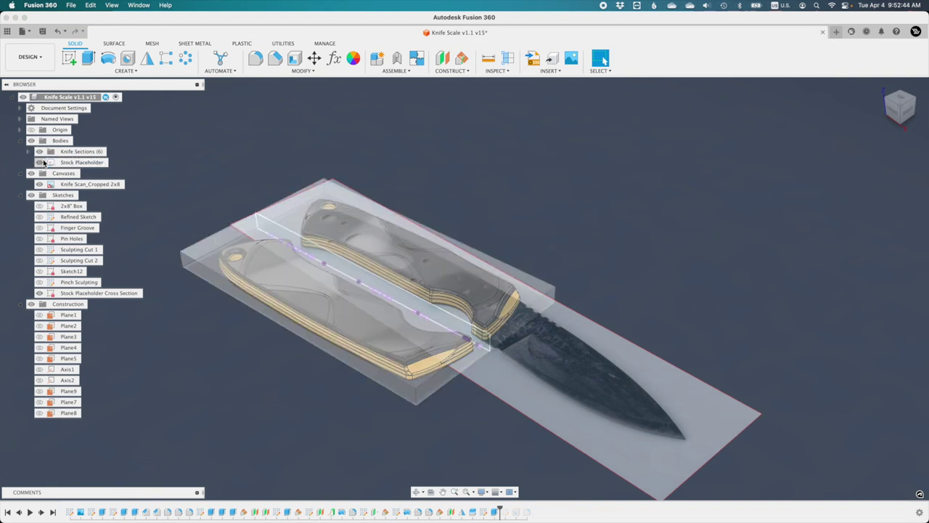
Hide the Stock Placeholder Cross Section sketch and knife scan image, then fit the whole model
click(39, 292)
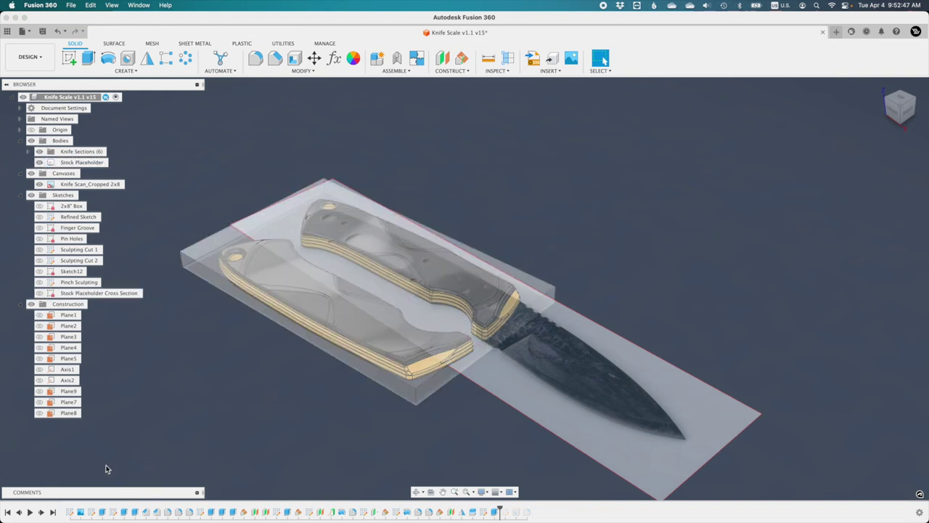
click(39, 183)
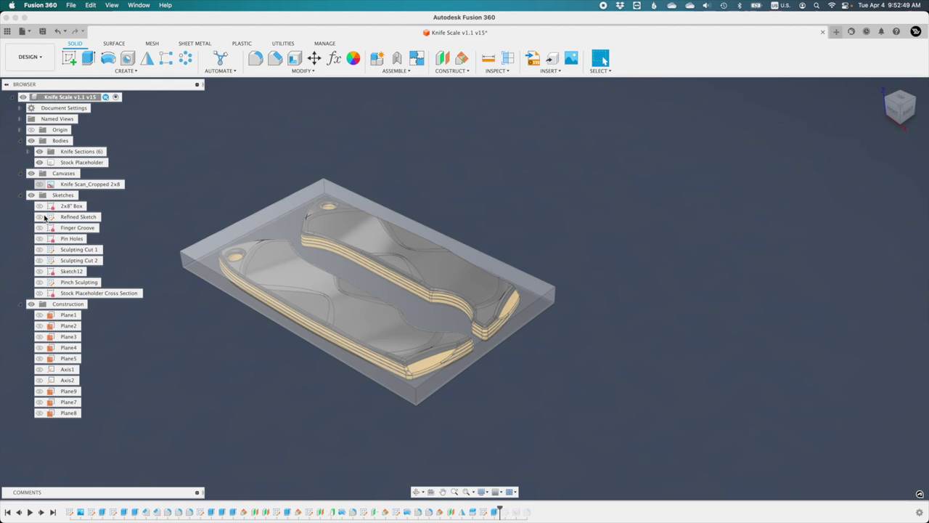
click(466, 491)
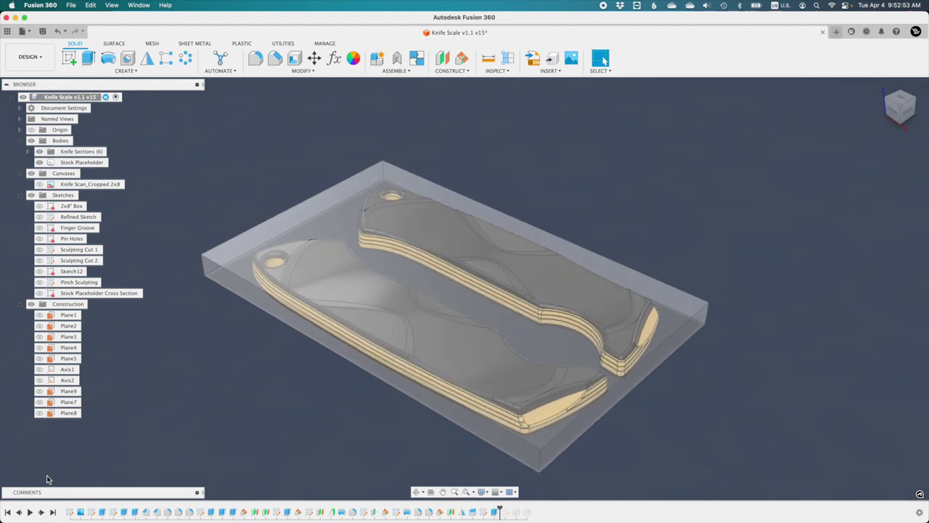
Step the timeline through Pin Hole Locations, the two pin-hole cuts and the stock edge fillet
click(41, 513)
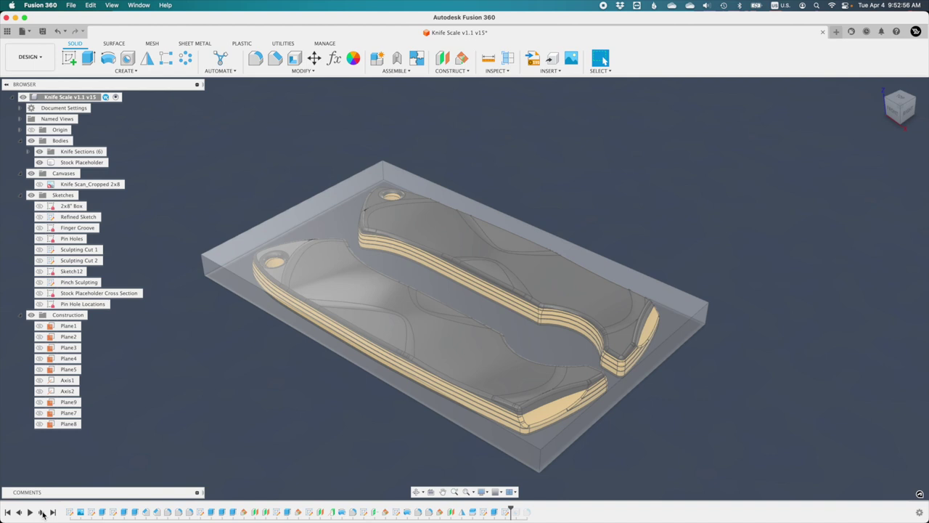
click(39, 304)
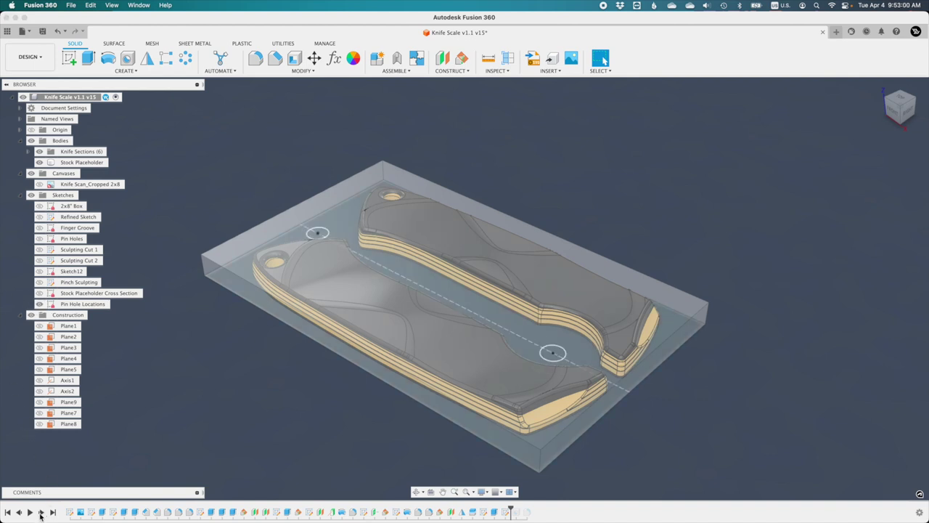
click(41, 513)
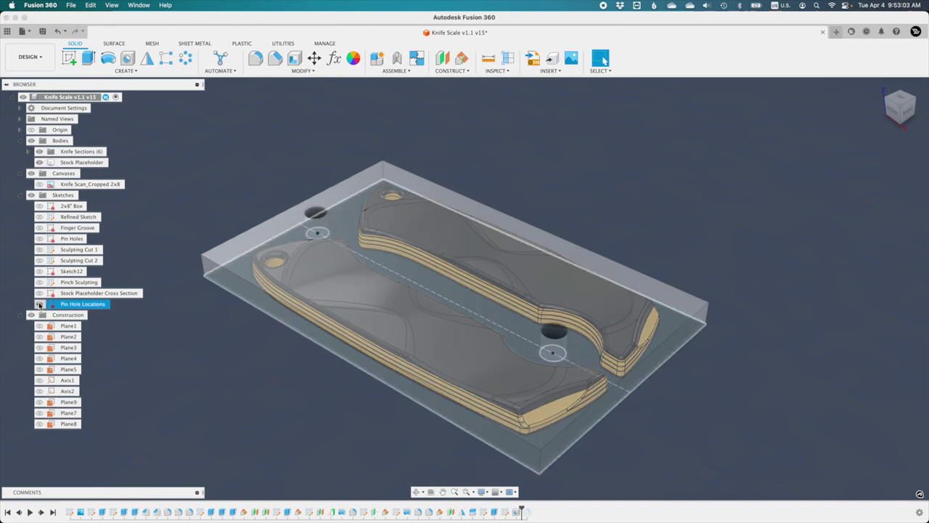
click(39, 304)
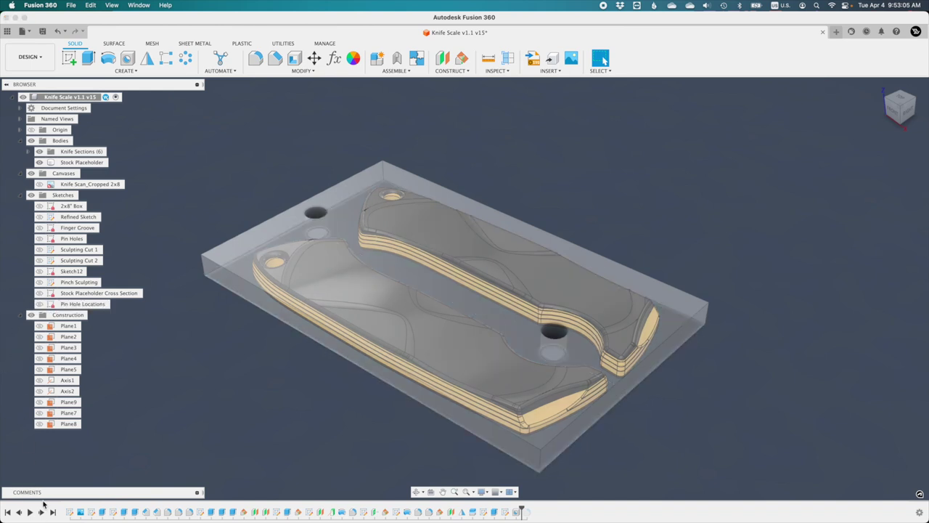
click(41, 512)
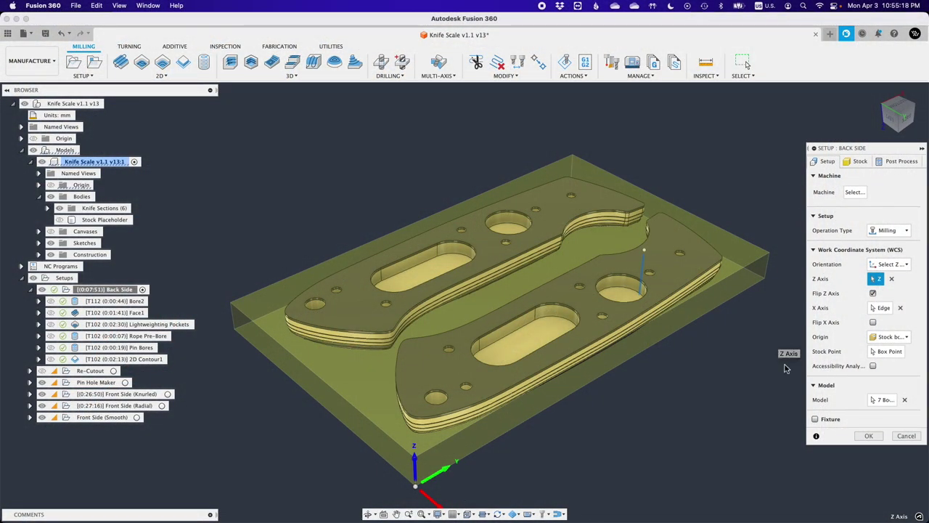
Check the Back Side model bodies and X-axis edge, then view its 70 × 115 × 7.9 mm stock from the left
click(885, 401)
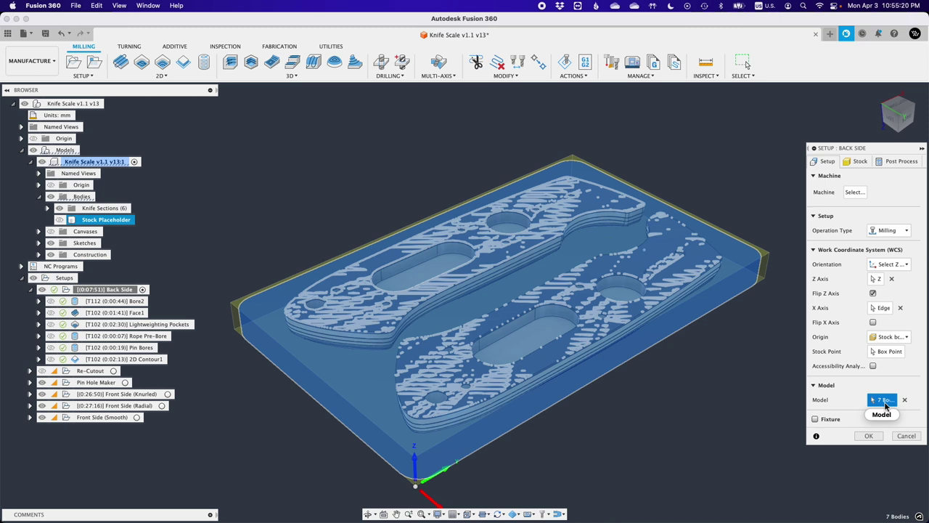
click(881, 309)
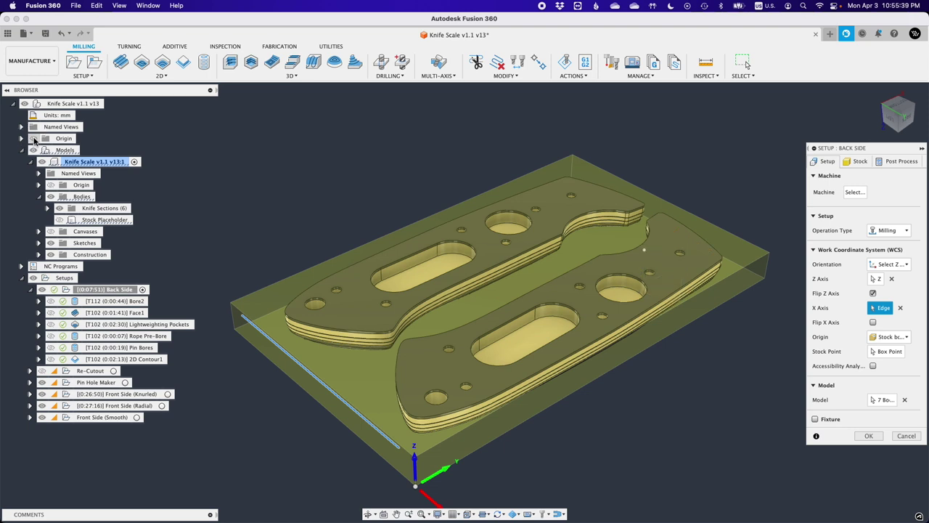
click(856, 162)
click(892, 116)
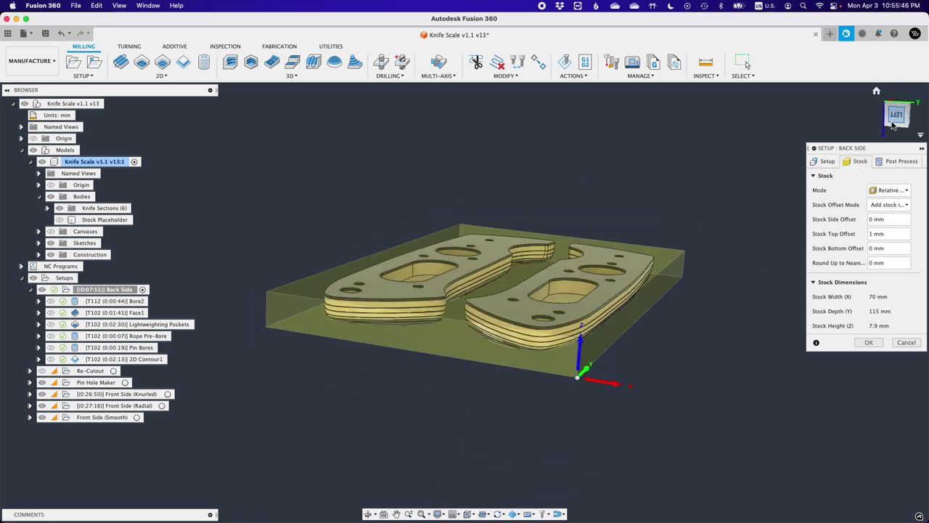
Toggle the Stock Placeholder body's visibility on and off
click(60, 219)
click(59, 219)
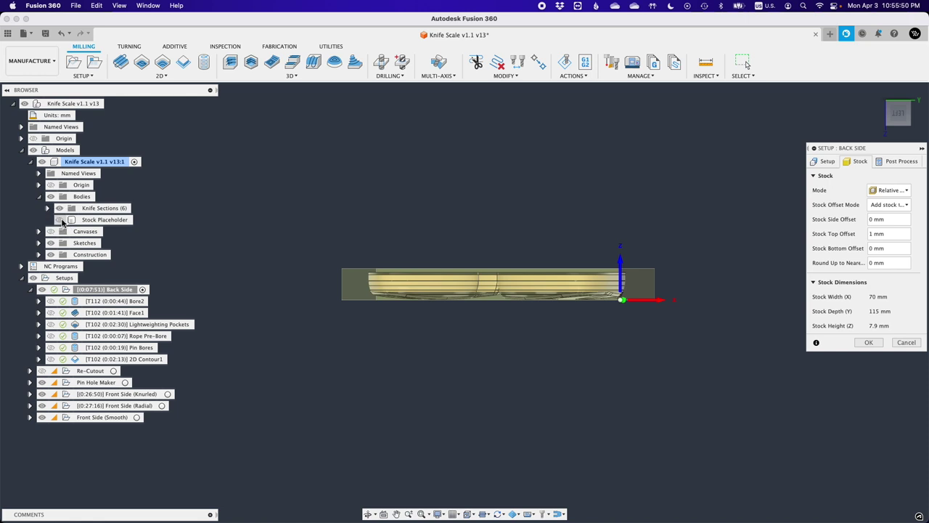
click(59, 219)
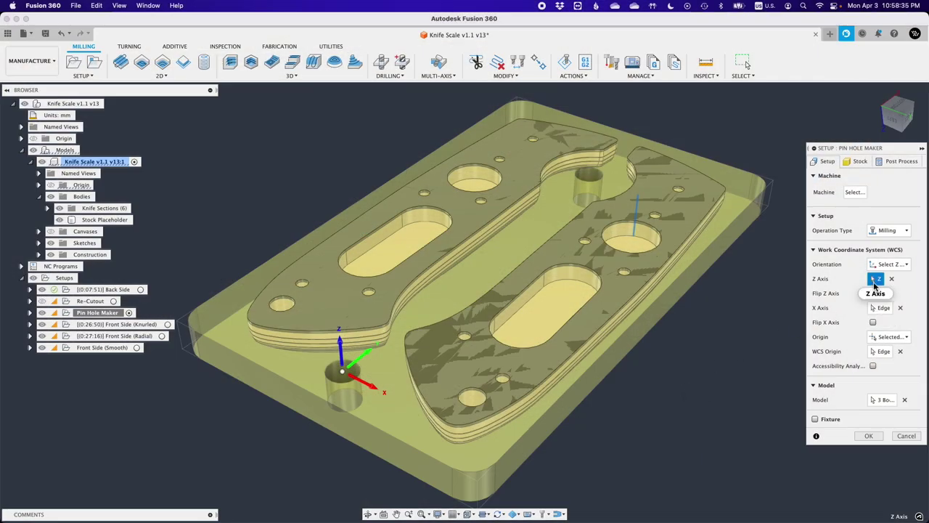
Check the Pin Hole Maker setup's X-axis edge and the hole edge used as its origin
click(878, 311)
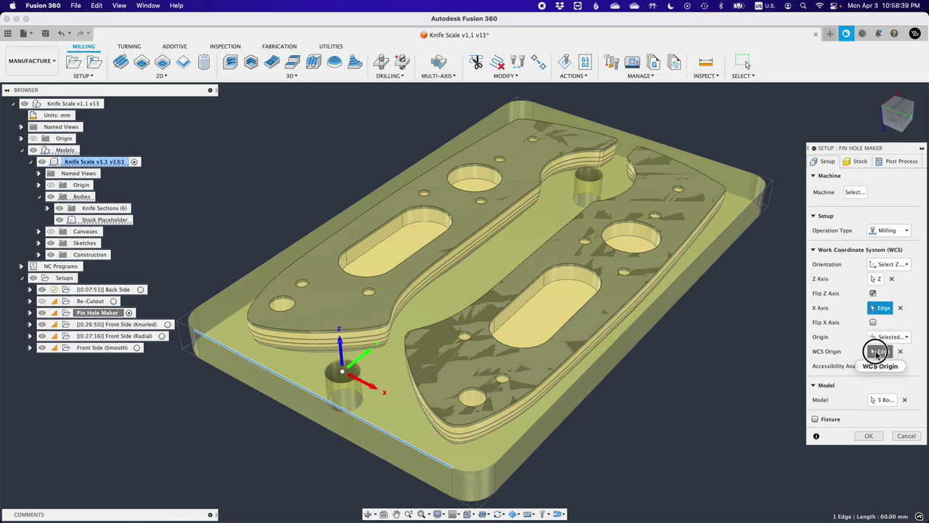
click(876, 353)
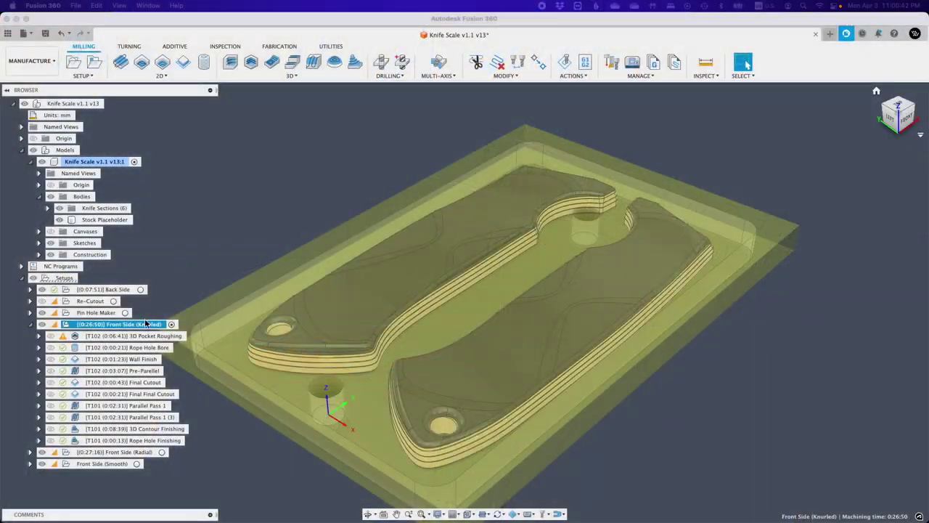
Edit the Front Side (Knurled) setup to check its hole-edge origin, then close it unchanged
right_click(145, 323)
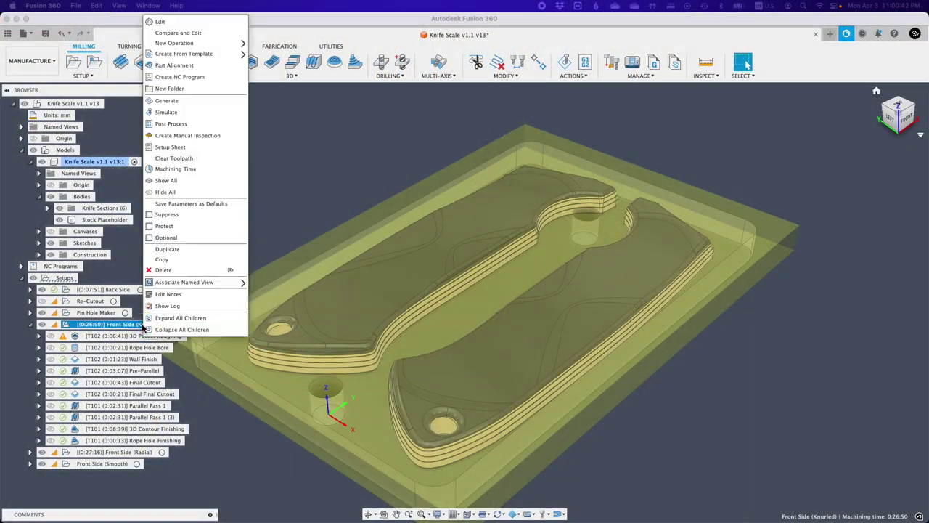
click(159, 21)
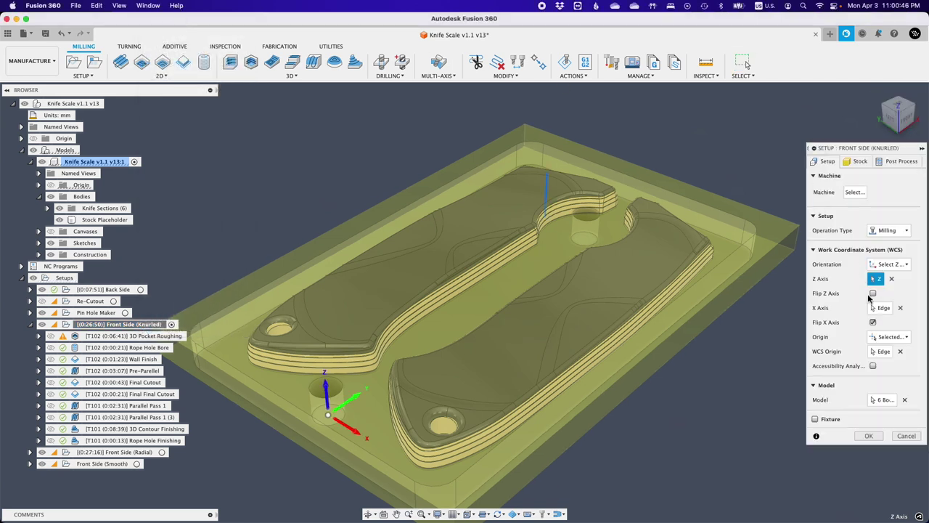
click(882, 353)
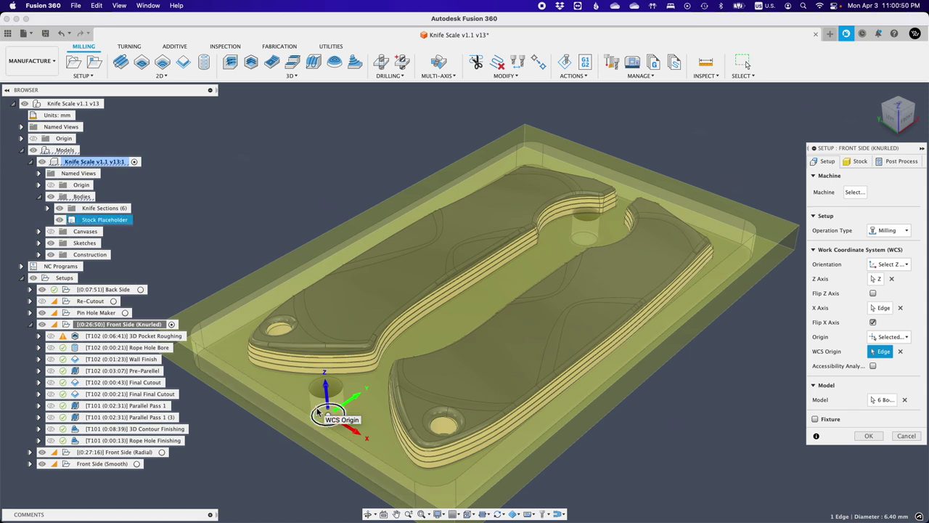
key(Return)
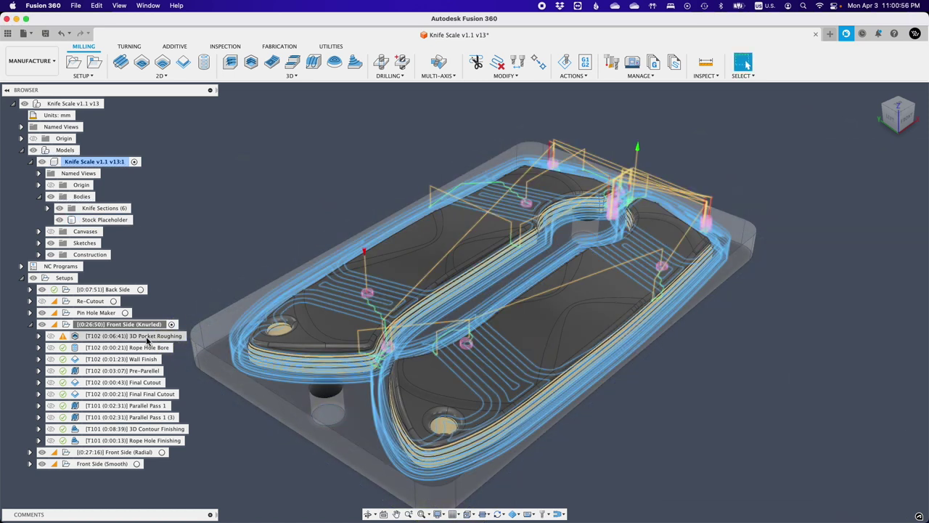